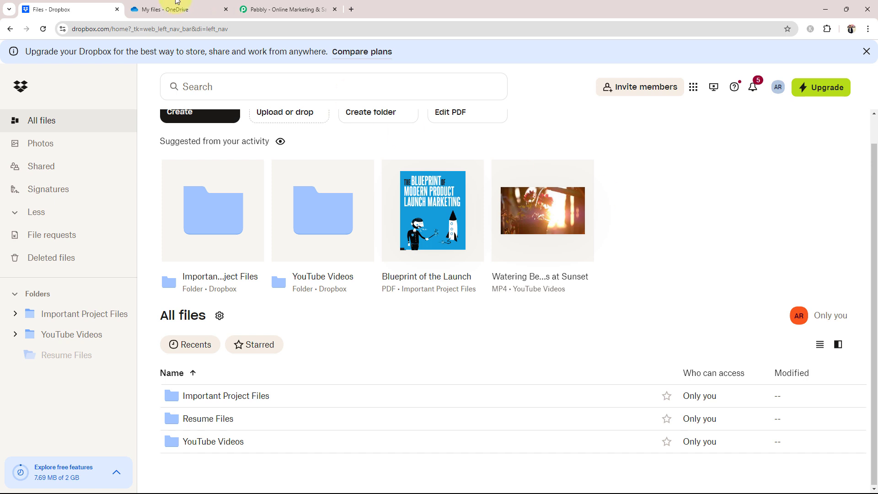
Switch from the cloud storage pages to the Pabbly website, sign in, and open the Pabbly Connect application.
{"action": "left_click", "coordinate": [151, 9]}
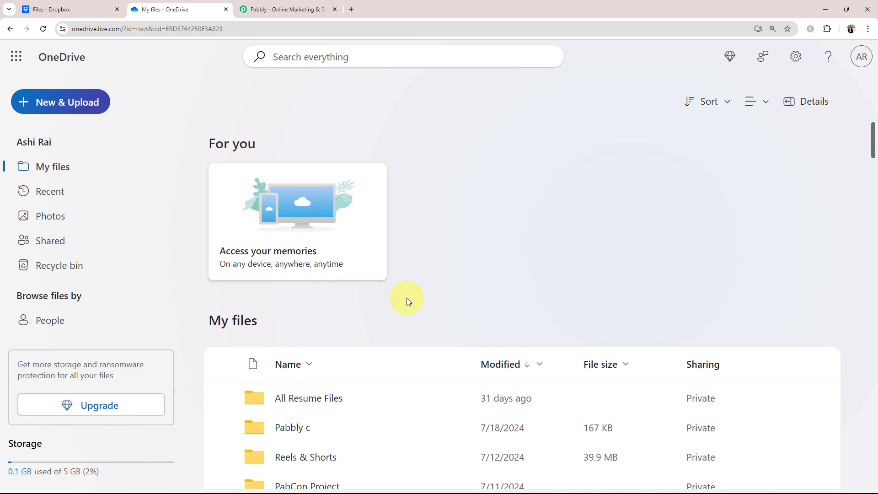
{"action": "left_click", "coordinate": [276, 10]}
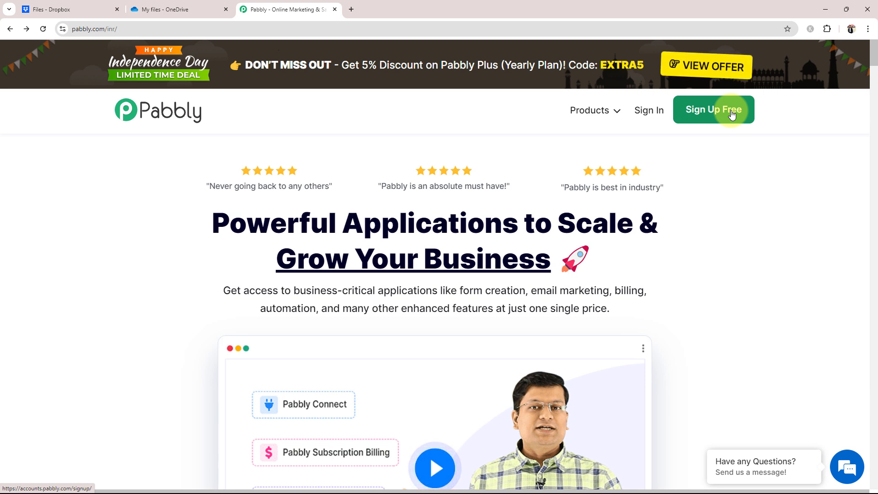
{"action": "left_click", "coordinate": [647, 114]}
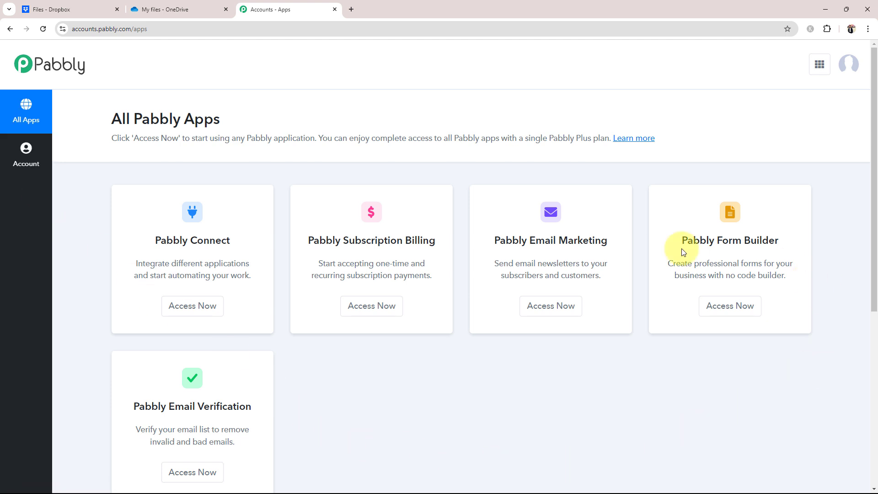
{"action": "scroll", "coordinate": [506, 314], "scroll_direction": "down", "scroll_amount": 2}
{"action": "scroll", "coordinate": [443, 274], "scroll_direction": "up", "scroll_amount": 2}
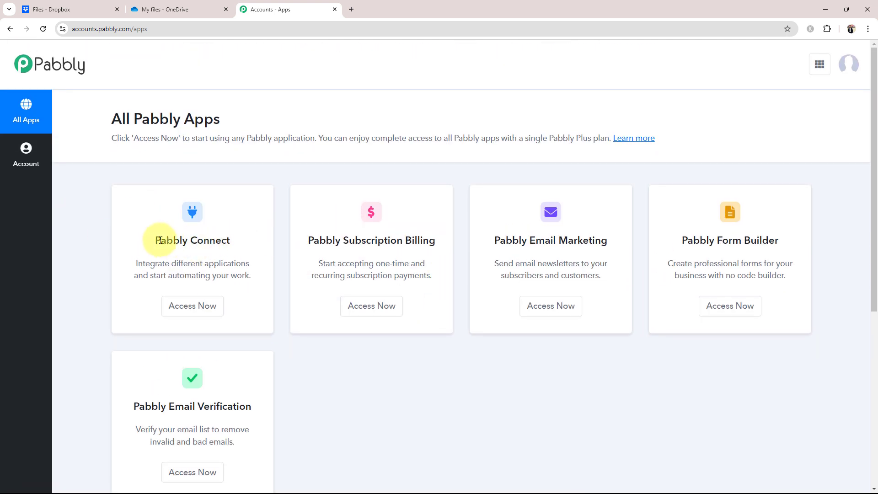
{"action": "left_click_drag", "start_coordinate": [156, 240], "coordinate": [229, 239]}
{"action": "left_click", "coordinate": [182, 305]}
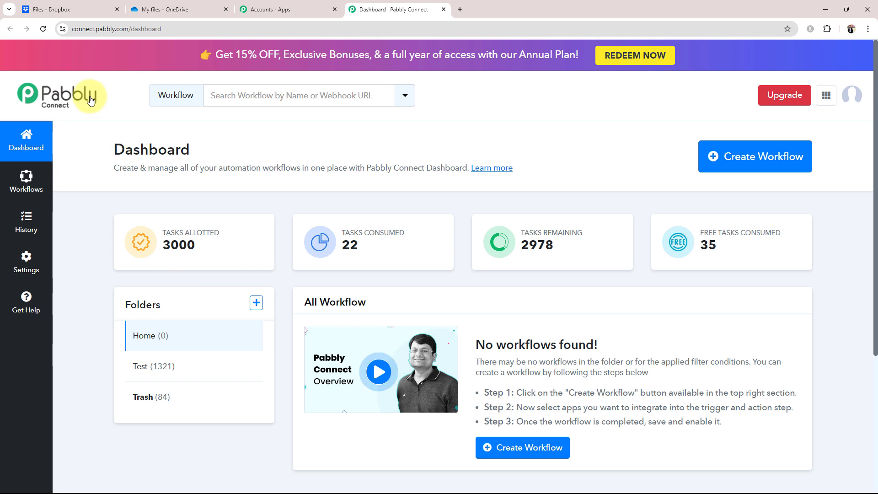
Create a workflow named "Transfer Files from Dropbox to OneDrive" in the Home folder.
{"action": "left_click_drag", "start_coordinate": [115, 149], "coordinate": [287, 147]}
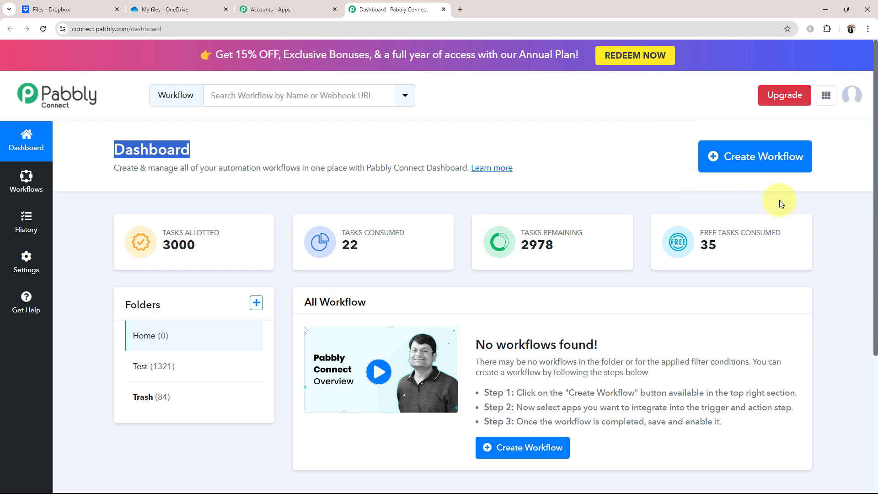
{"action": "left_click", "coordinate": [746, 156]}
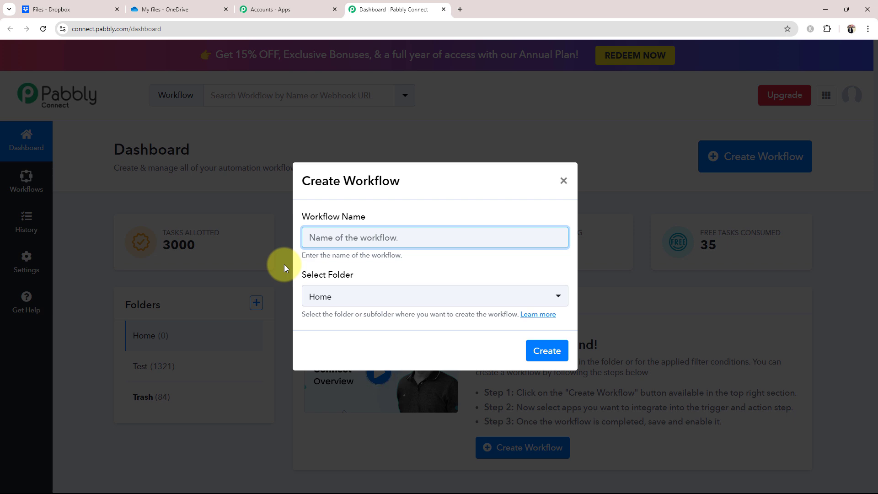
{"action": "type", "text": "Transfer Files from Dropbox to OneDrive"}
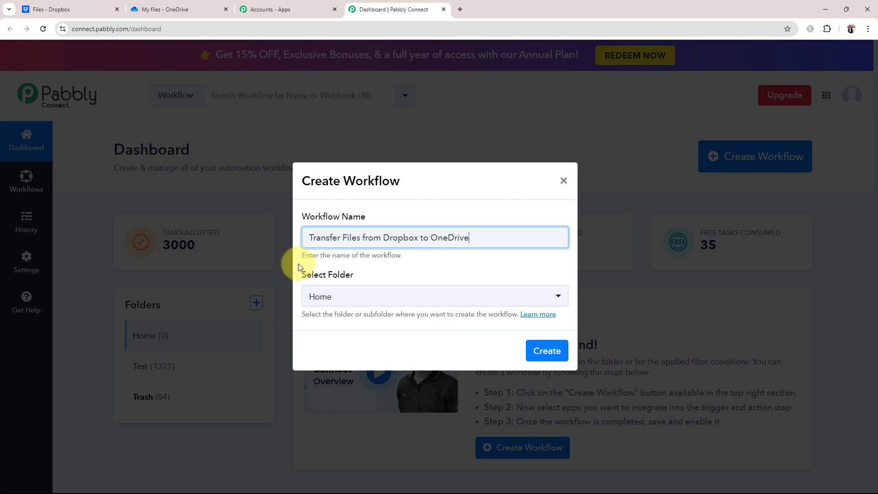
{"action": "left_click", "coordinate": [335, 302]}
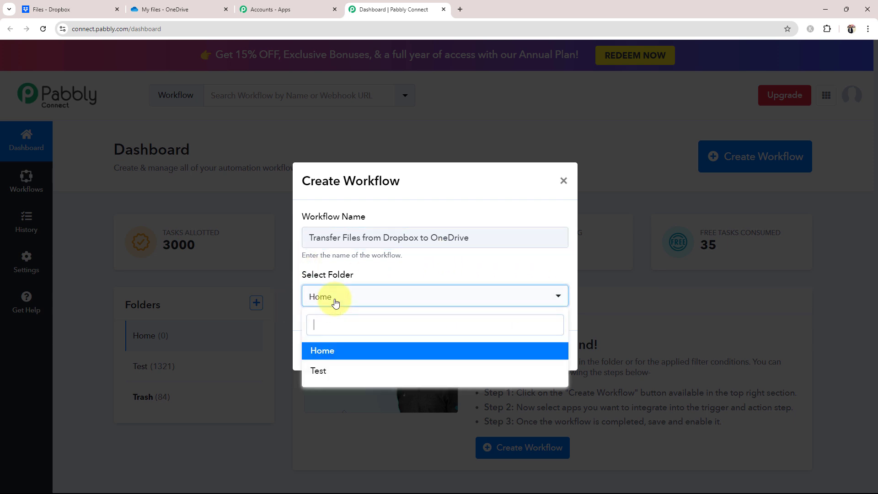
{"action": "left_click", "coordinate": [333, 353]}
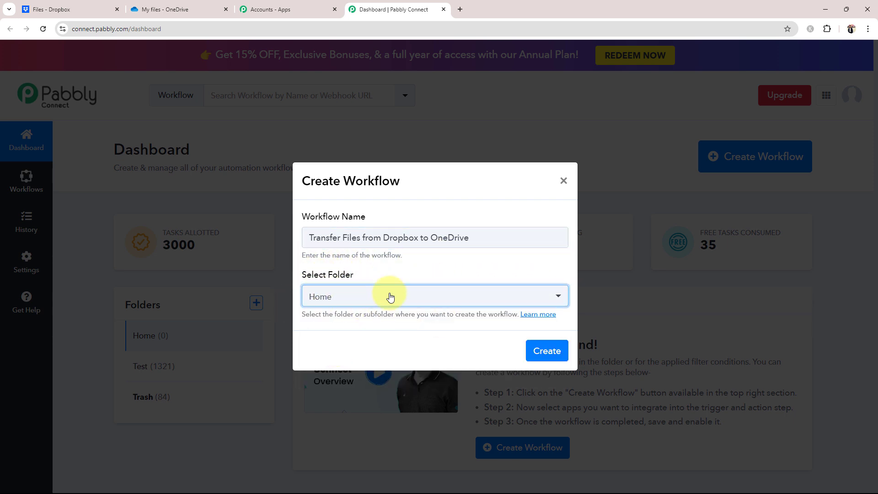
{"action": "left_click", "coordinate": [533, 361]}
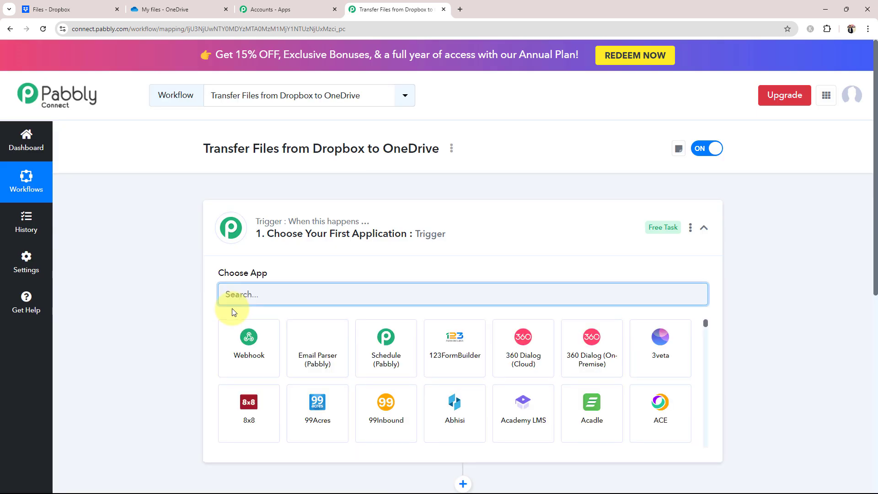
Collapse the trigger step and read the explanations of the trigger and action steps.
{"action": "left_click", "coordinate": [387, 247]}
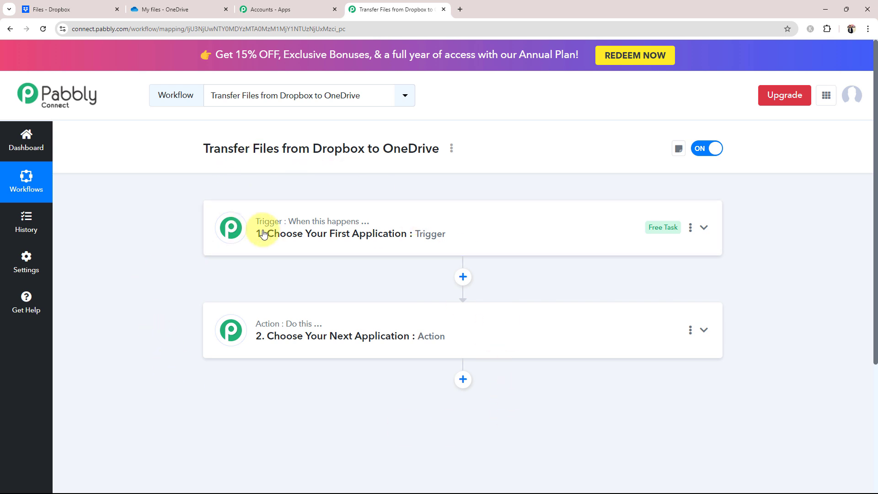
{"action": "mouse_move", "coordinate": [305, 228]}
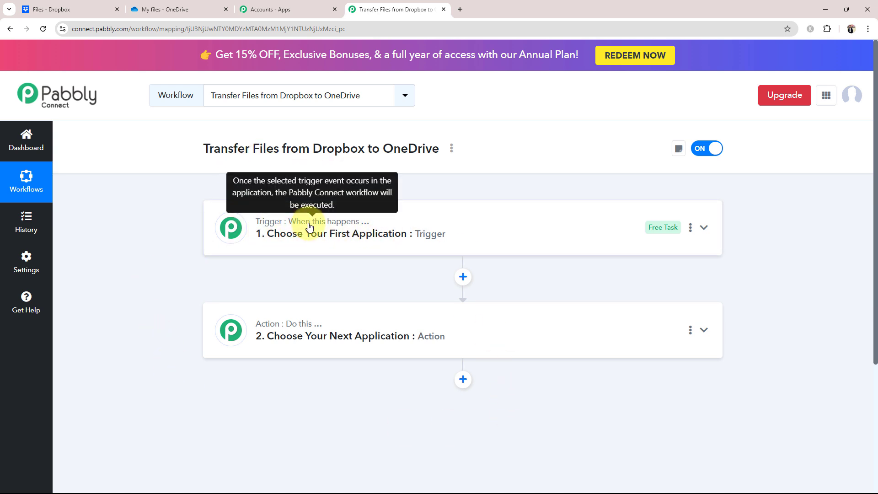
{"action": "mouse_move", "coordinate": [292, 330]}
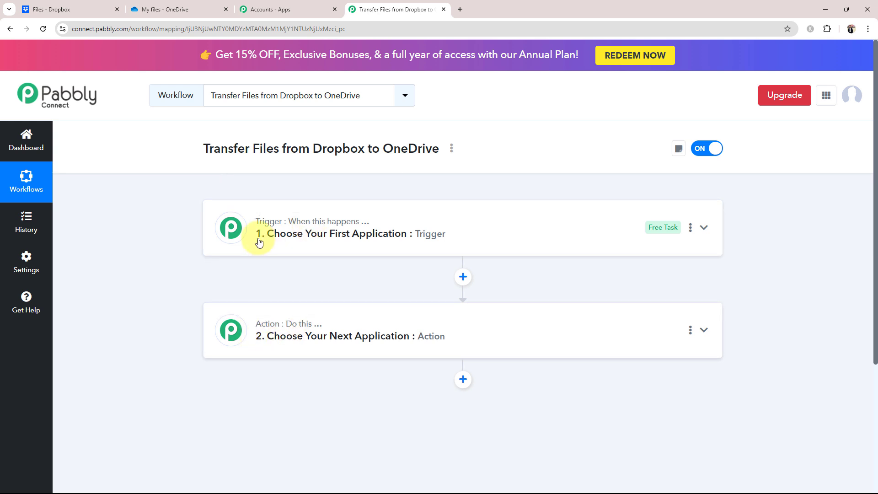
{"action": "mouse_move", "coordinate": [262, 228]}
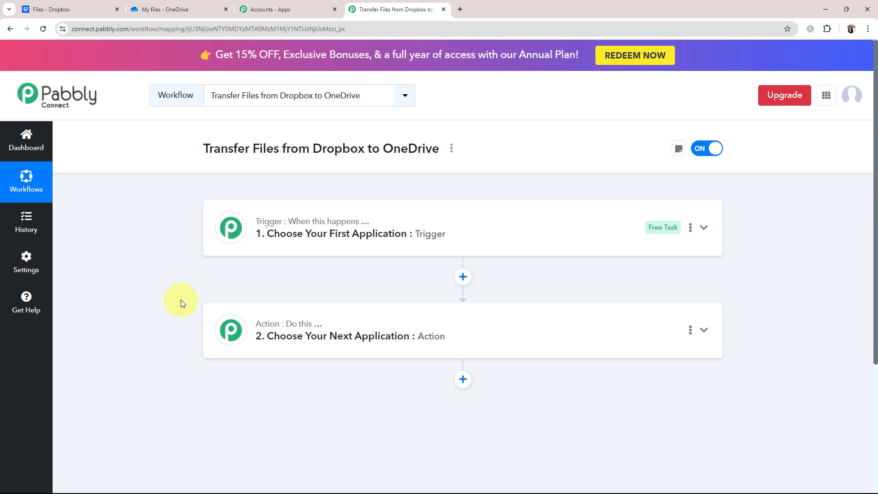
Open the Resume Files folder in Dropbox and review it alongside the My files page in OneDrive.
{"action": "left_click", "coordinate": [67, 4]}
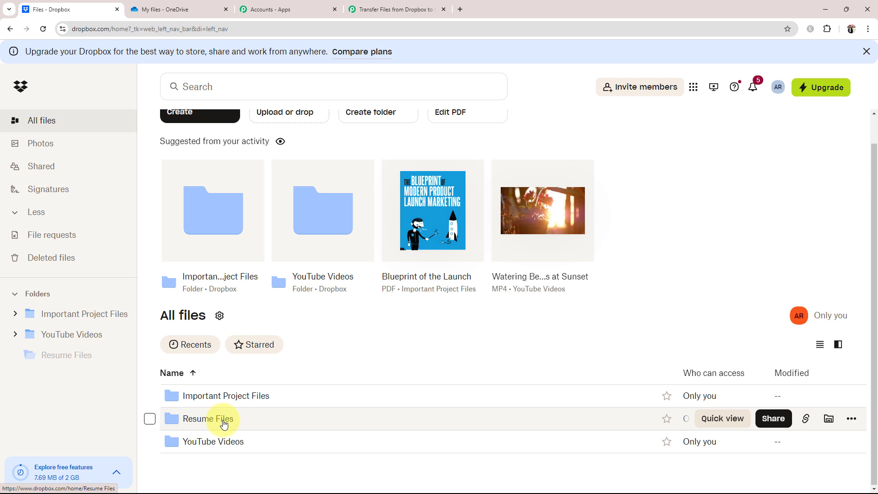
{"action": "double_click", "coordinate": [224, 424]}
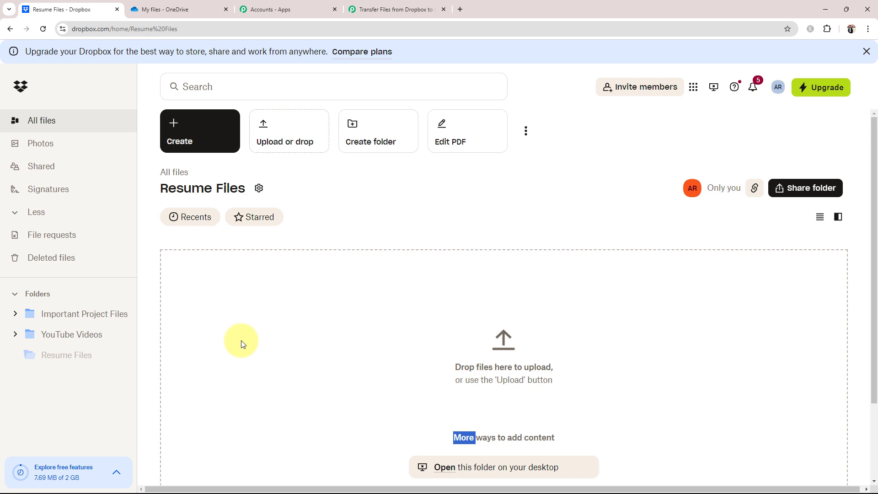
{"action": "left_click", "coordinate": [176, 9]}
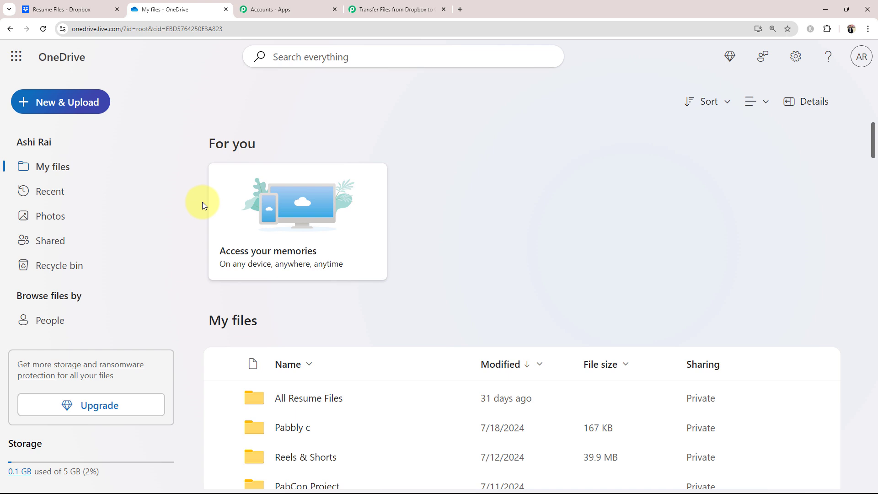
{"action": "left_click", "coordinate": [99, 8]}
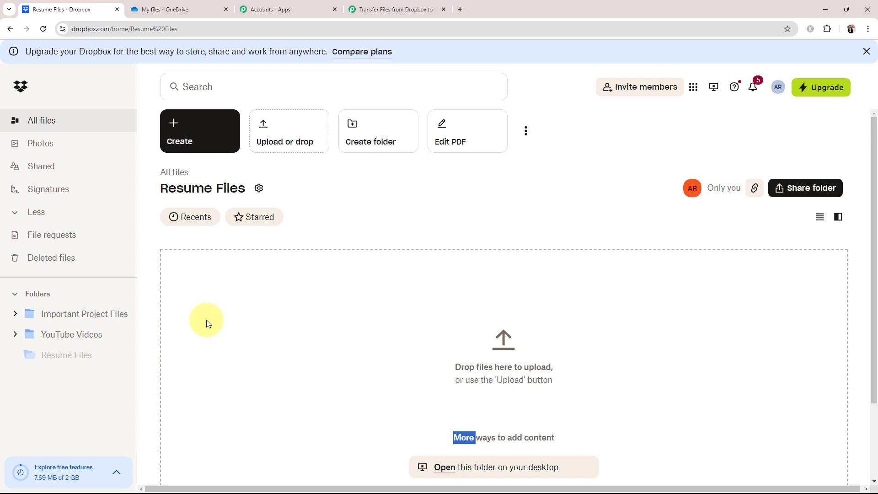
{"action": "left_click", "coordinate": [161, 10]}
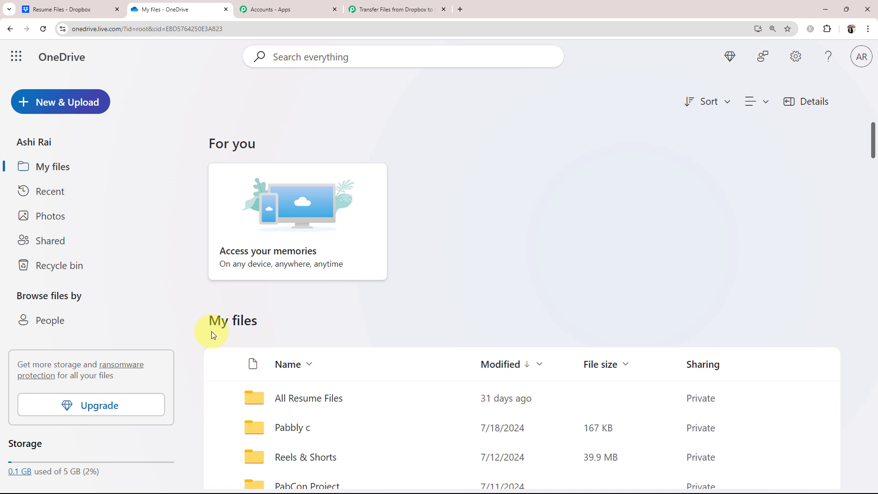
Return to the Pabbly Connect workflow and choose Dropbox as the trigger application.
{"action": "left_click", "coordinate": [398, 9]}
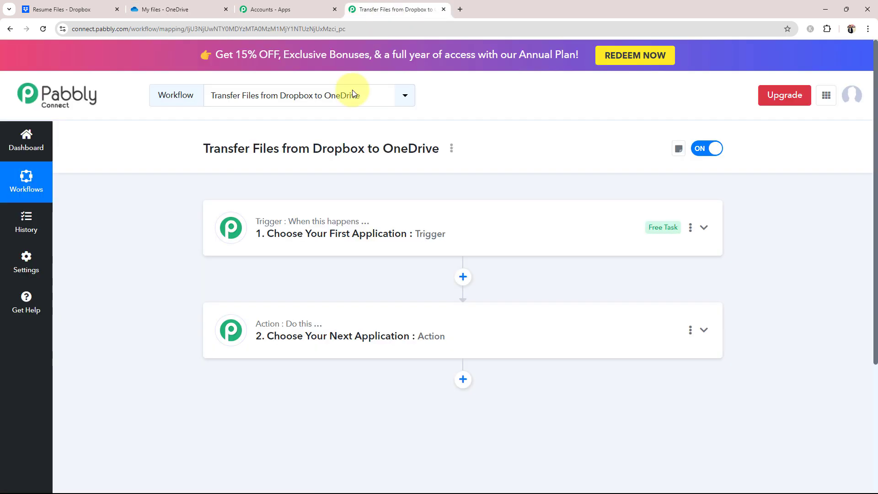
{"action": "left_click", "coordinate": [234, 234]}
{"action": "left_click", "coordinate": [246, 292]}
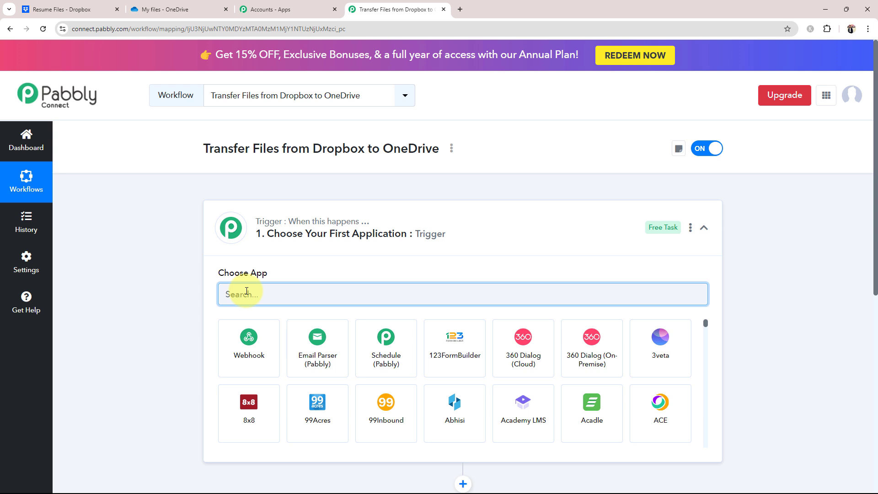
{"action": "type", "text": "Dr"}
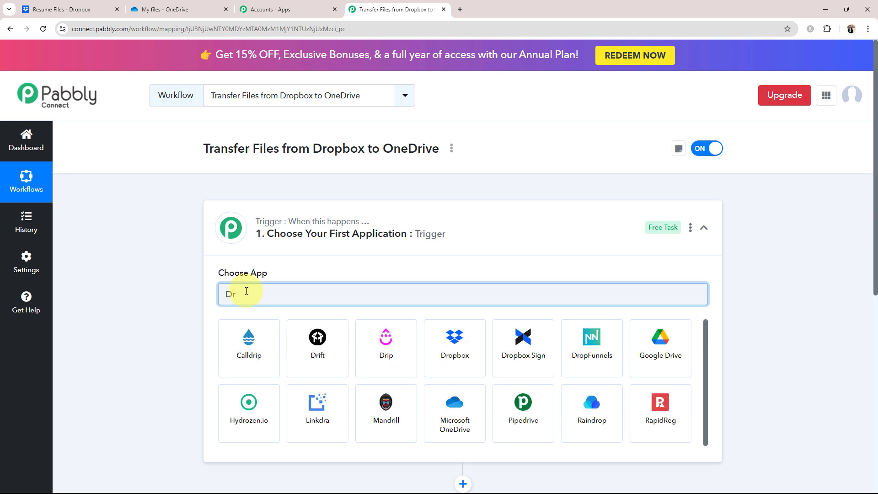
{"action": "type", "text": "opb"}
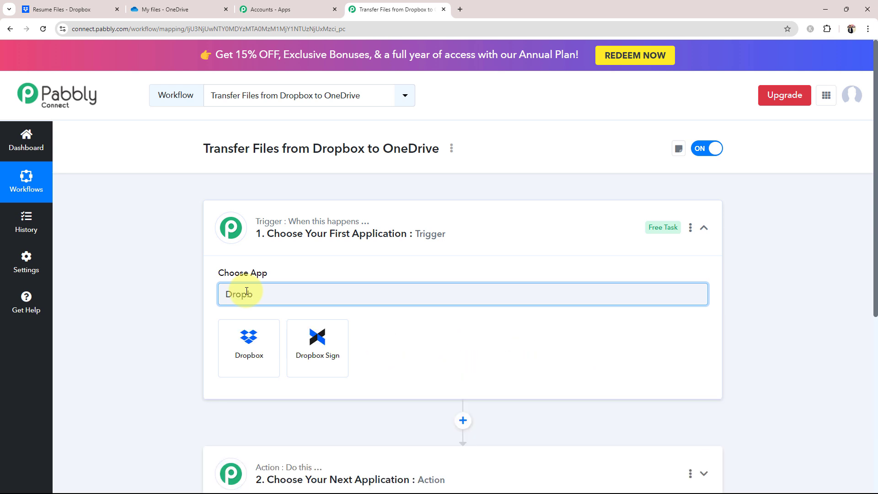
{"action": "type", "text": "ox"}
{"action": "left_click", "coordinate": [249, 341]}
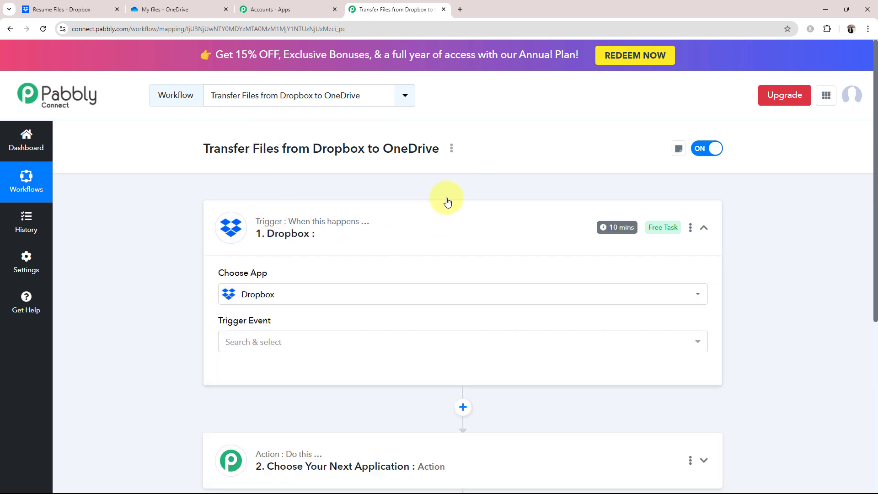
Glance at the Dropbox and OneDrive pages, and set the workflow's Dropbox trigger event to New File.
{"action": "key", "text": "ctrl+1"}
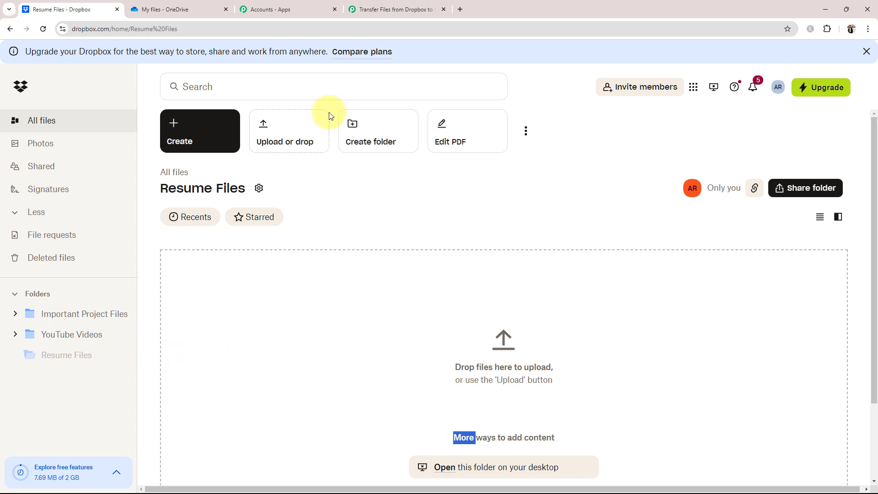
{"action": "left_click", "coordinate": [170, 11]}
{"action": "left_click", "coordinate": [412, 9]}
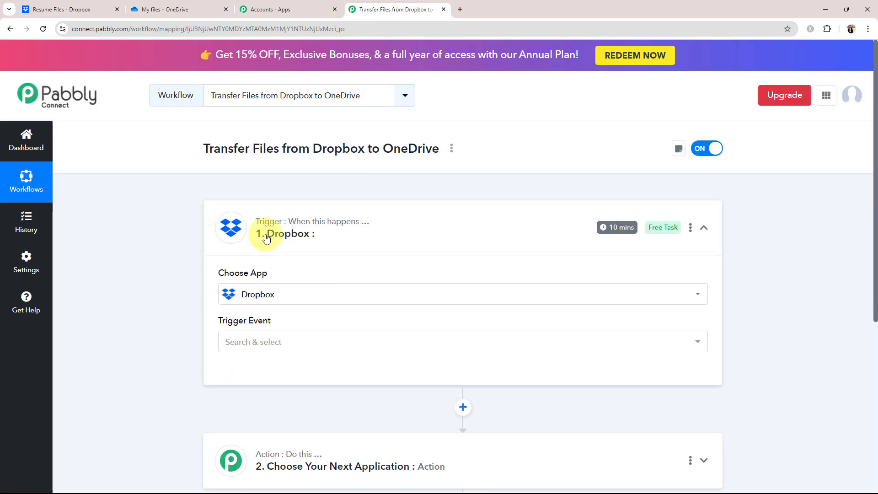
{"action": "left_click", "coordinate": [253, 341]}
{"action": "left_click", "coordinate": [252, 394]}
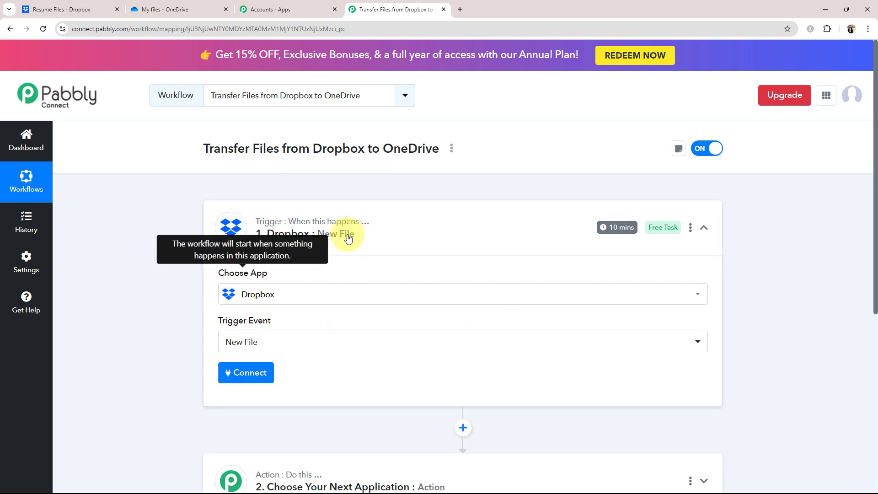
Collapse the Dropbox trigger and choose Microsoft OneDrive as the application for the workflow's action step.
{"action": "left_click", "coordinate": [348, 238]}
{"action": "left_click", "coordinate": [293, 333]}
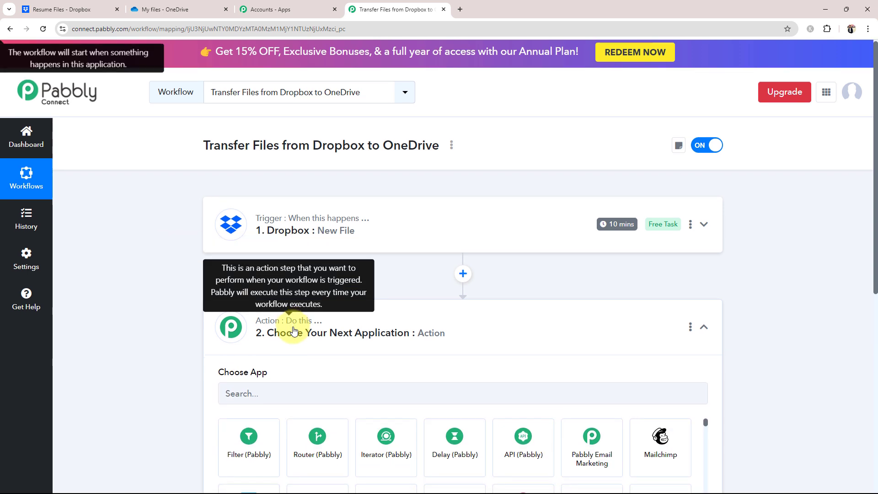
{"action": "scroll", "coordinate": [293, 330], "scroll_direction": "down", "scroll_amount": 3}
{"action": "left_click", "coordinate": [259, 238]}
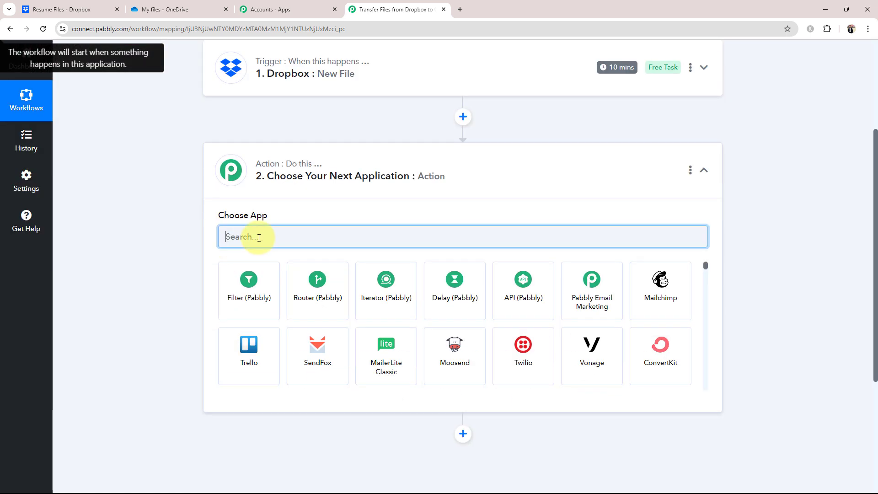
{"action": "type", "text": "Onedr"}
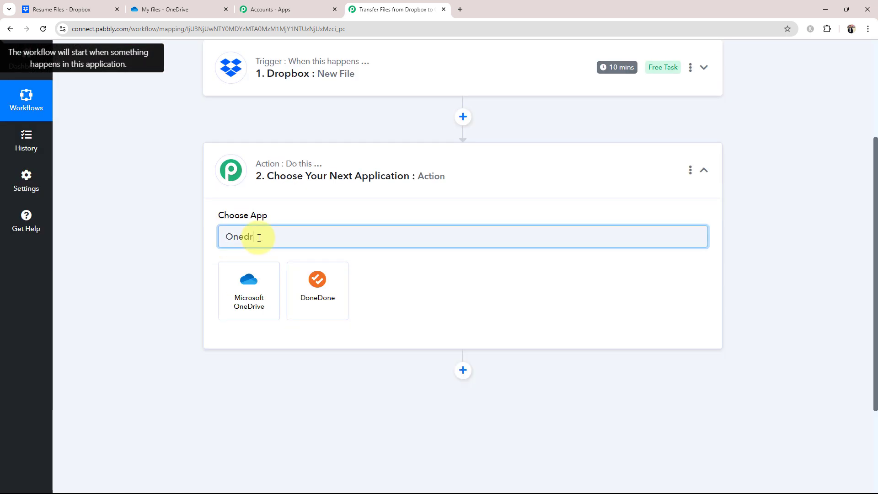
{"action": "type", "text": "ive"}
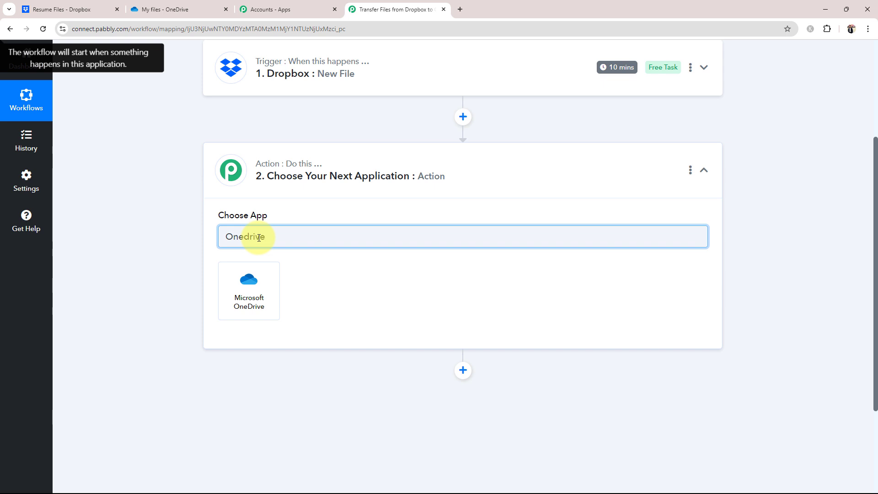
{"action": "left_click", "coordinate": [249, 286]}
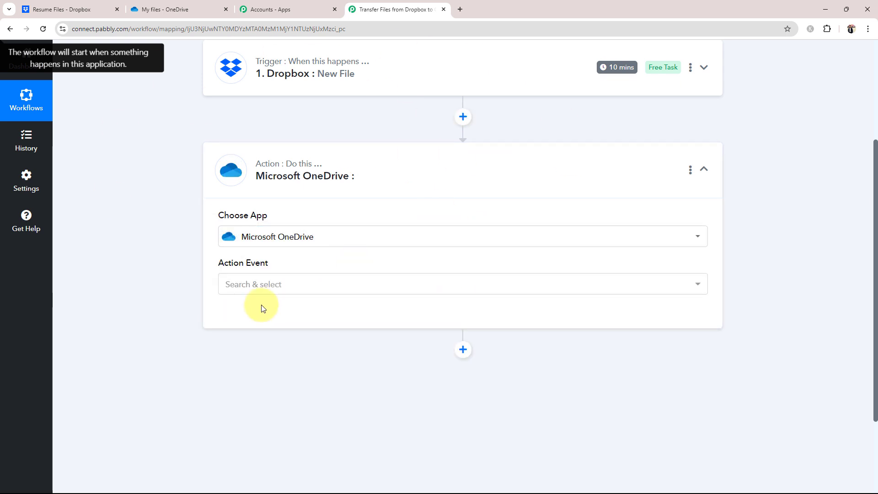
Set the Microsoft OneDrive action event to Upload File and collapse the action step.
{"action": "left_click", "coordinate": [245, 283]}
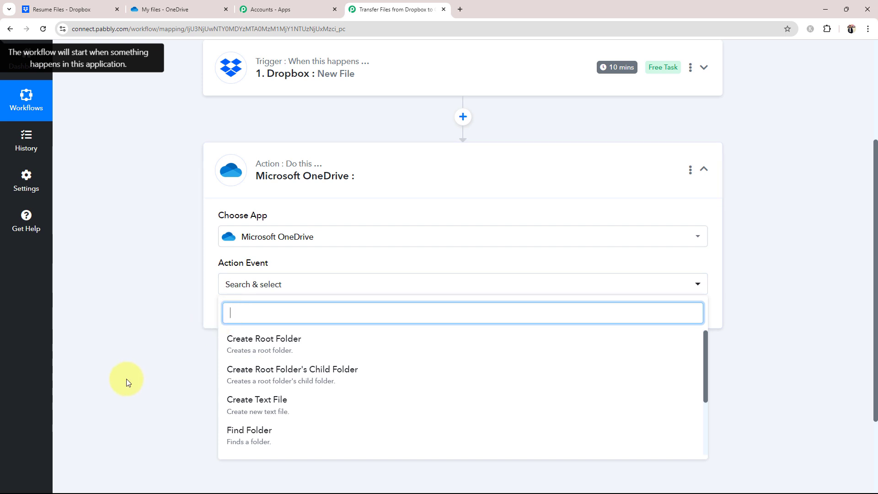
{"action": "scroll", "coordinate": [311, 384], "scroll_direction": "down", "scroll_amount": 1}
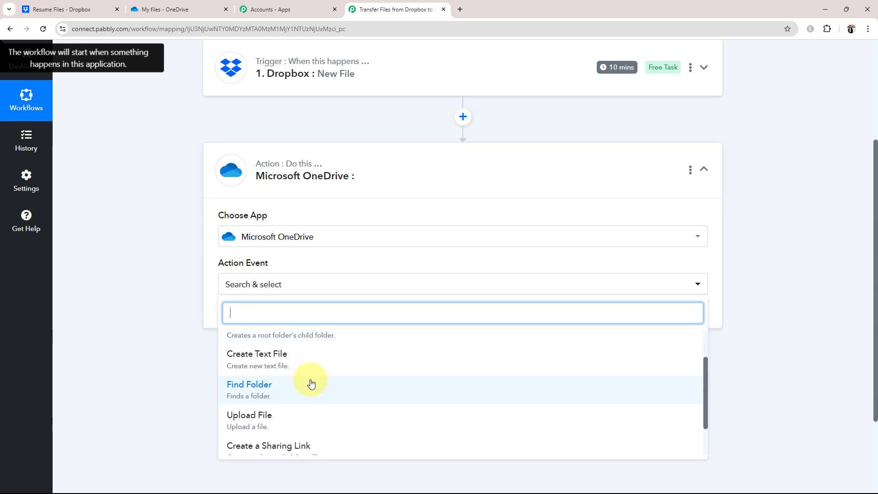
{"action": "left_click", "coordinate": [237, 416]}
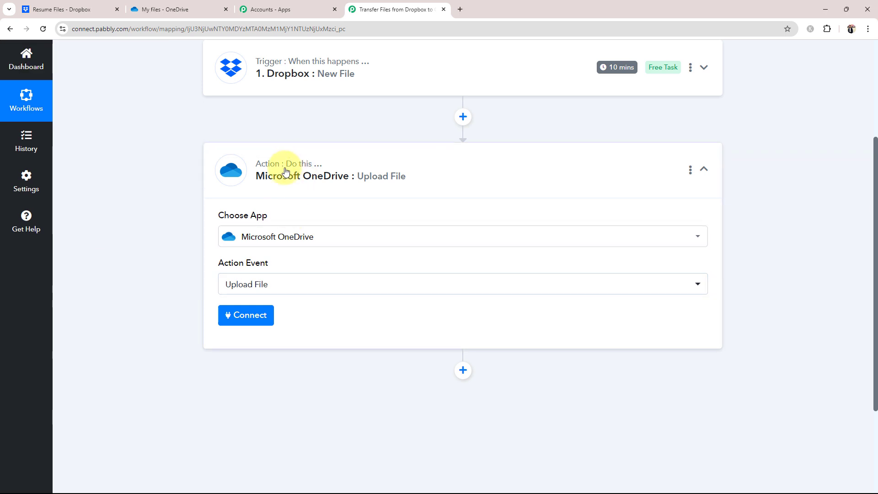
{"action": "scroll", "coordinate": [167, 210], "scroll_direction": "up", "scroll_amount": 1}
{"action": "left_click", "coordinate": [317, 205]}
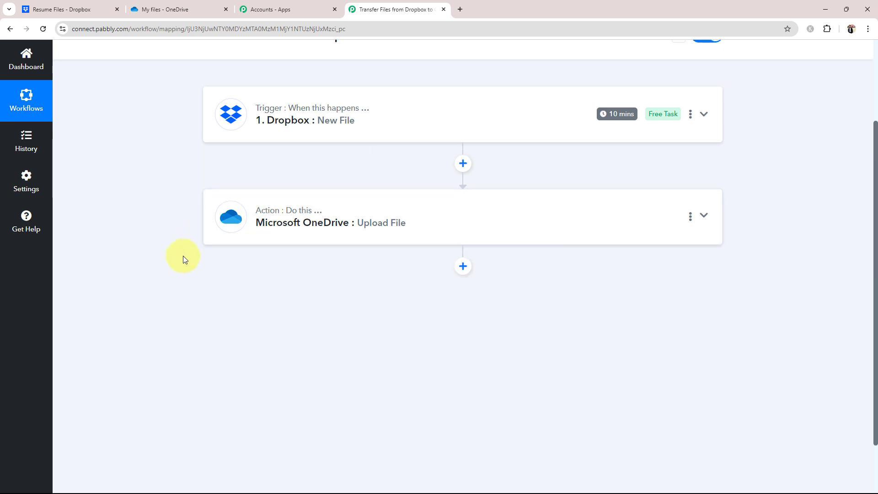
{"action": "scroll", "coordinate": [188, 256], "scroll_direction": "up", "scroll_amount": 3}
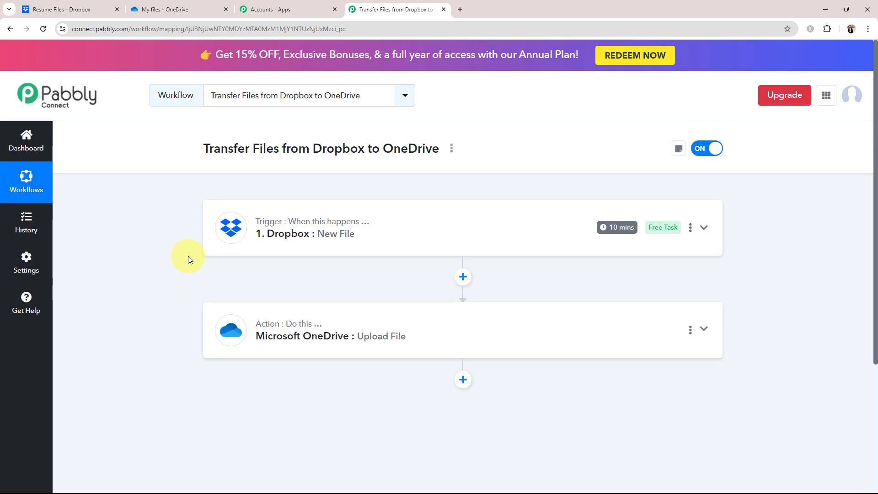
Expand the Dropbox trigger and connect it to Dropbox through a new connection.
{"action": "left_click", "coordinate": [339, 235]}
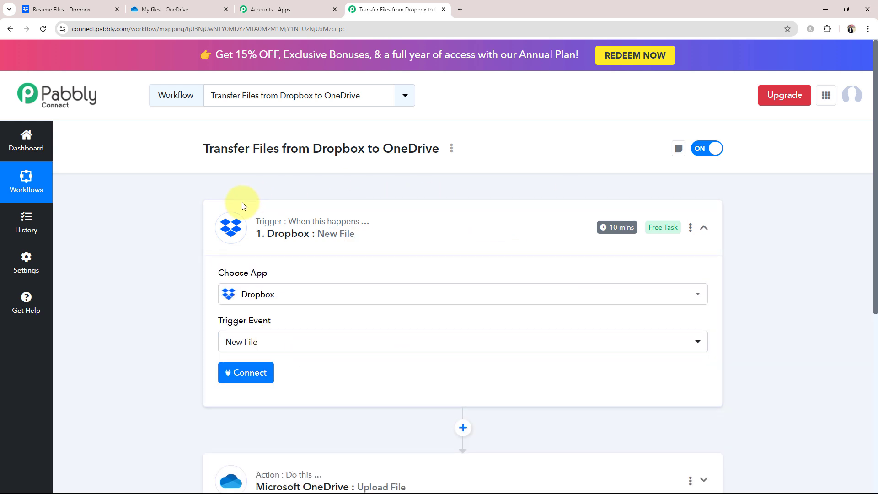
{"action": "scroll", "coordinate": [109, 240], "scroll_direction": "down", "scroll_amount": 2}
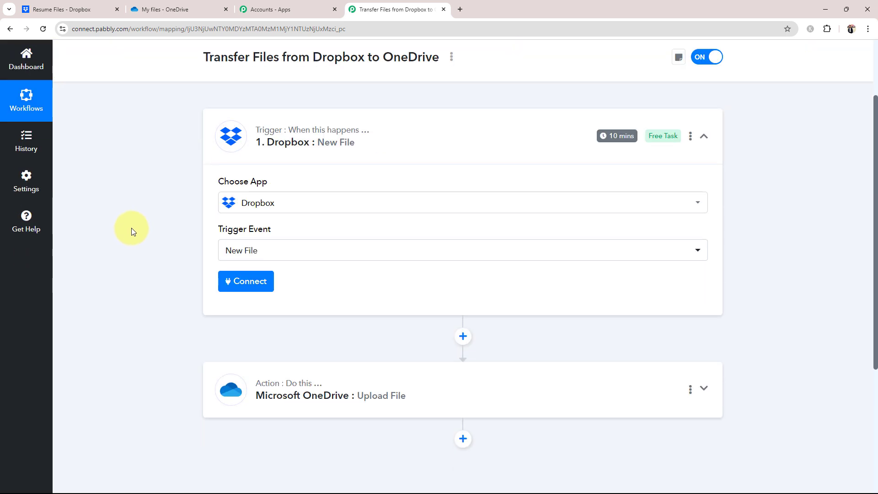
{"action": "left_click", "coordinate": [234, 281]}
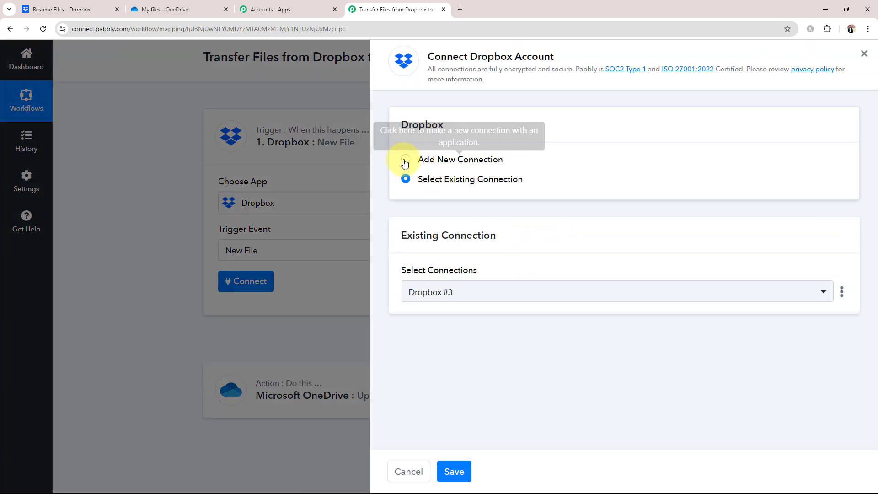
{"action": "left_click", "coordinate": [405, 159]}
{"action": "left_click", "coordinate": [472, 312]}
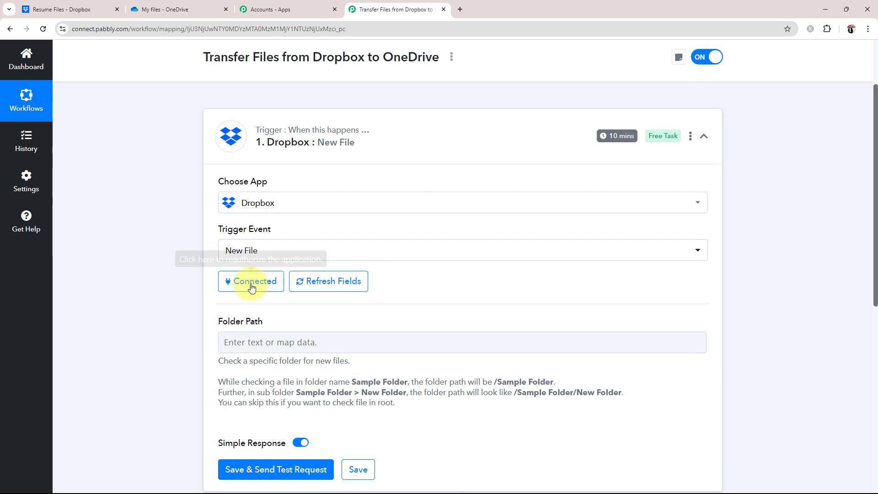
Examine the trigger's Folder Path guidance for the Sample Folder format and check the folder names in Dropbox.
{"action": "scroll", "coordinate": [175, 328], "scroll_direction": "down", "scroll_amount": 4}
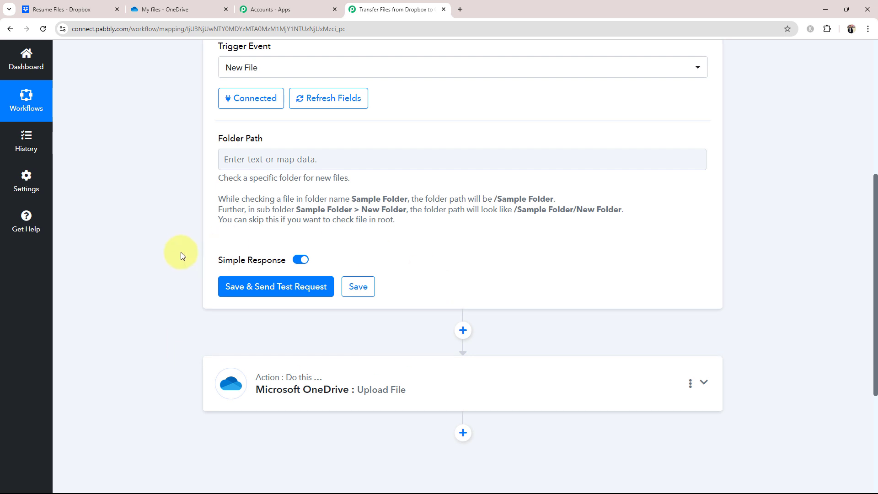
{"action": "left_click", "coordinate": [62, 9]}
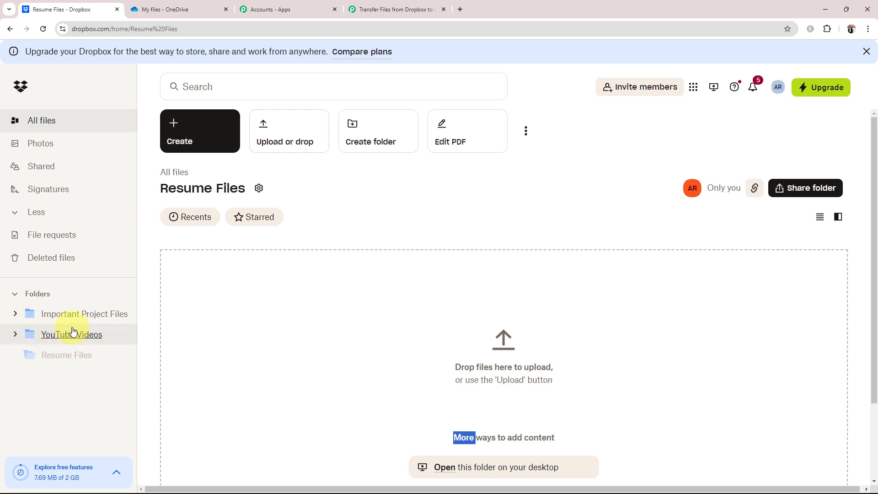
{"action": "left_click", "coordinate": [393, 9]}
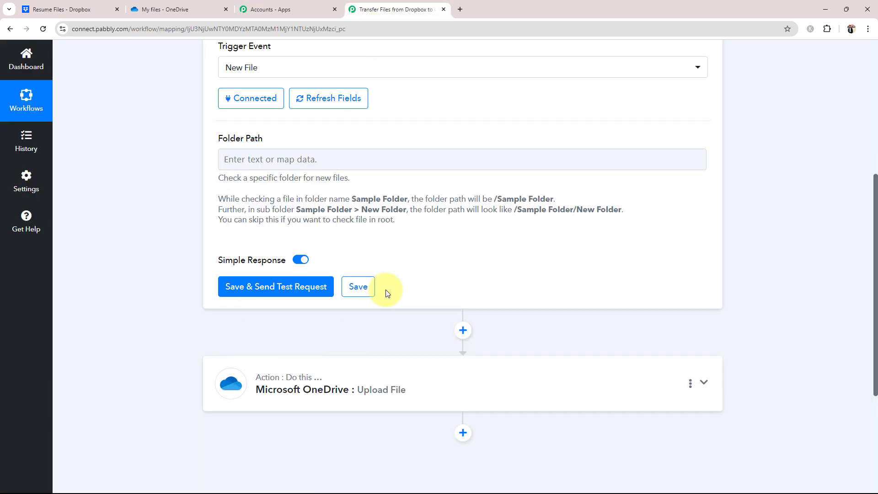
{"action": "scroll", "coordinate": [331, 264], "scroll_direction": "up", "scroll_amount": 2}
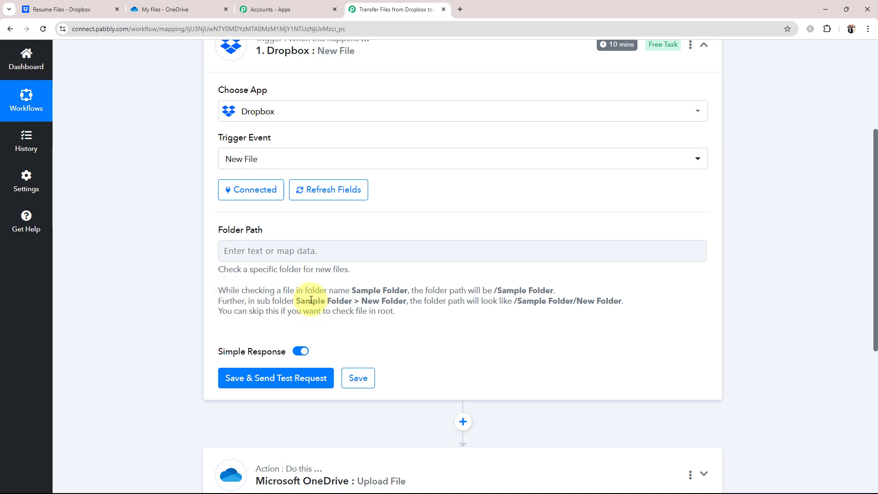
{"action": "left_click_drag", "start_coordinate": [353, 290], "coordinate": [400, 290]}
{"action": "left_click", "coordinate": [385, 339]}
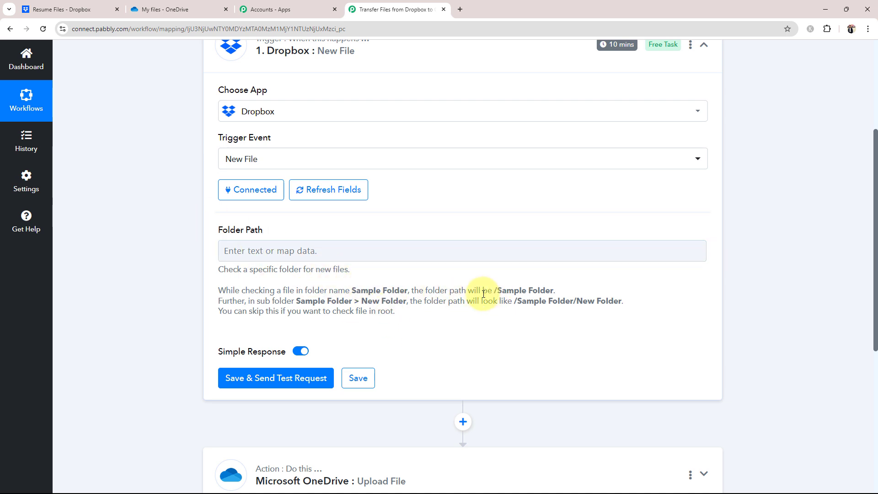
{"action": "left_click_drag", "start_coordinate": [497, 290], "coordinate": [554, 290]}
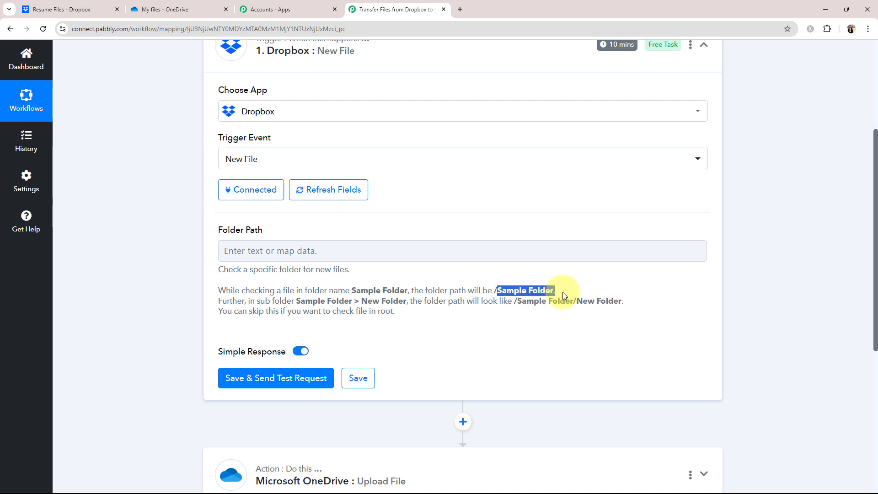
{"action": "left_click", "coordinate": [474, 337]}
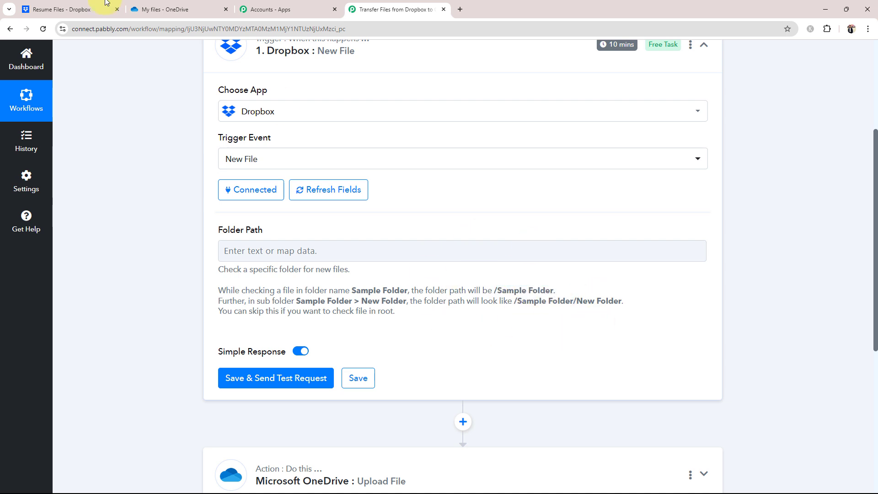
Check the folder name in Dropbox, set the trigger's Folder Path to /Resume Files, and review the subfolder path format.
{"action": "left_click", "coordinate": [64, 8]}
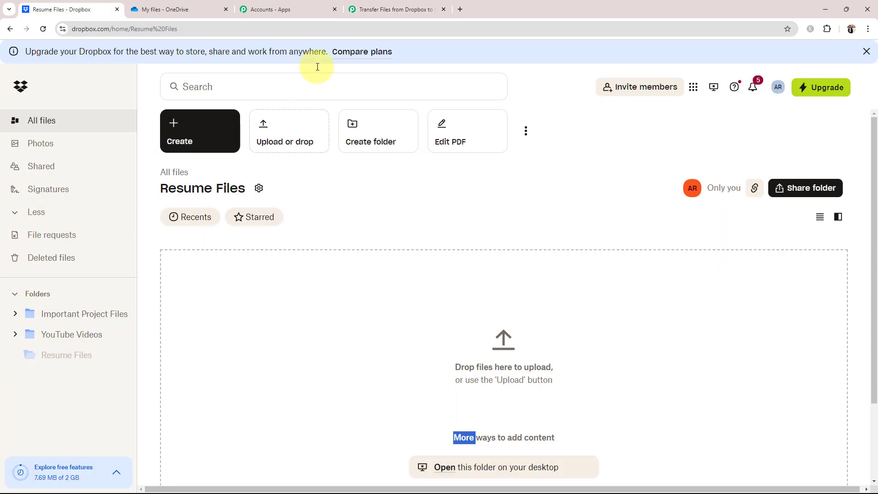
{"action": "left_click", "coordinate": [366, 9]}
{"action": "left_click", "coordinate": [250, 255]}
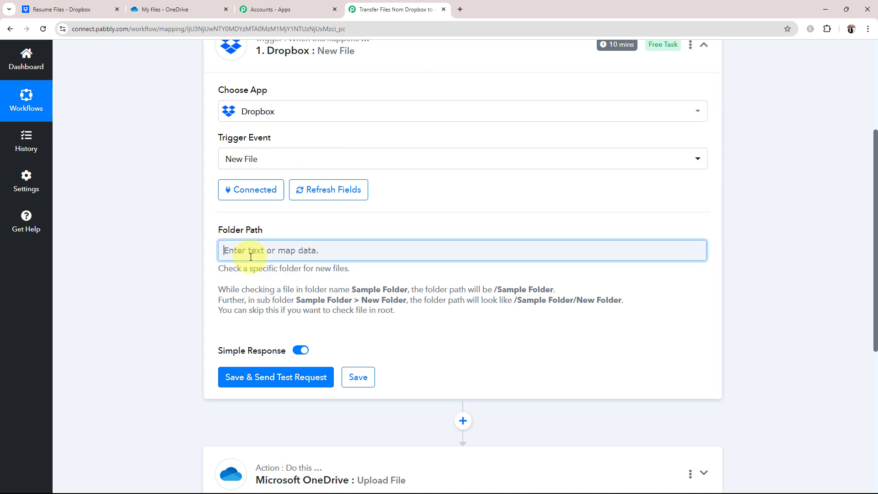
{"action": "type", "text": "/Resume File"}
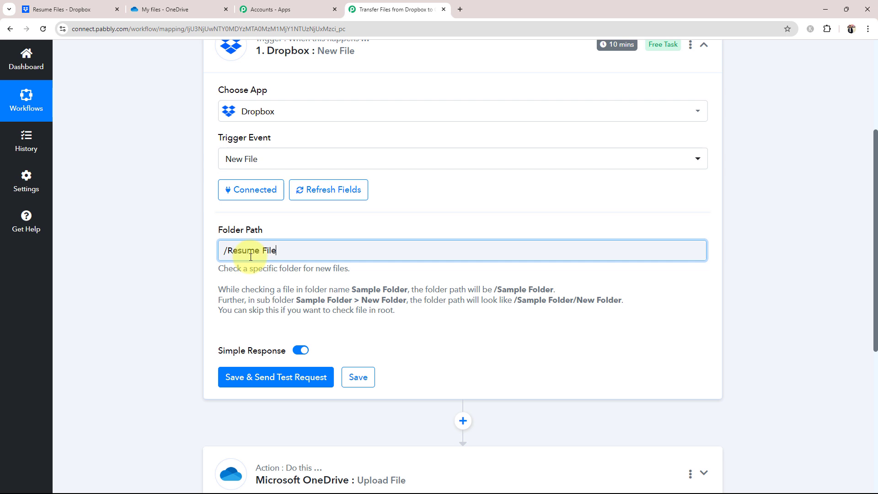
{"action": "type", "text": "s"}
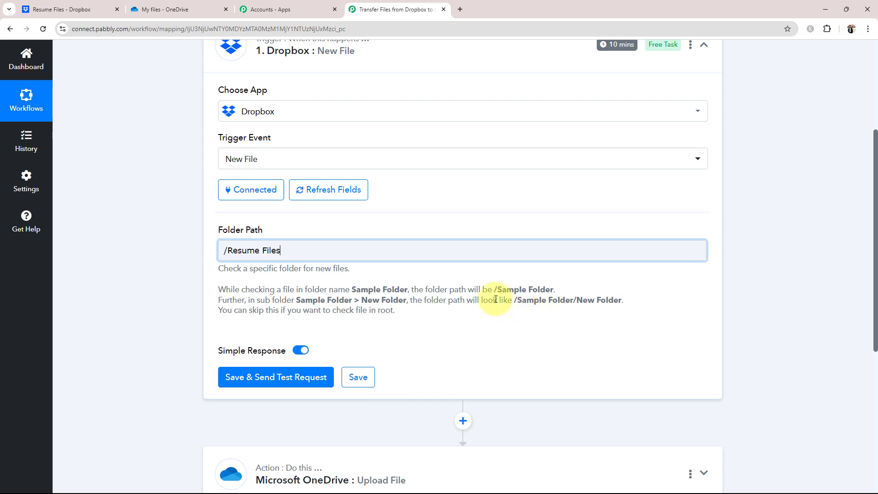
{"action": "left_click_drag", "start_coordinate": [512, 301], "coordinate": [641, 307]}
{"action": "left_click", "coordinate": [526, 358]}
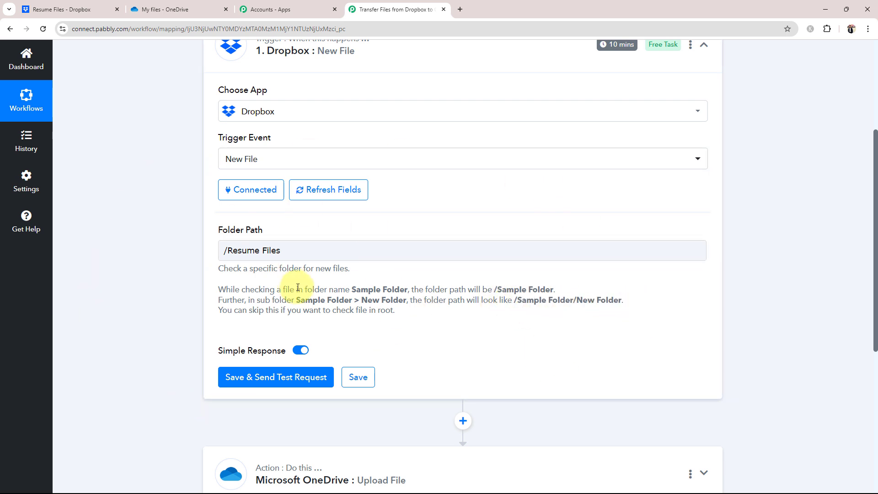
Save the Dropbox trigger with a test request and inspect the values in the received response.
{"action": "left_click", "coordinate": [271, 383]}
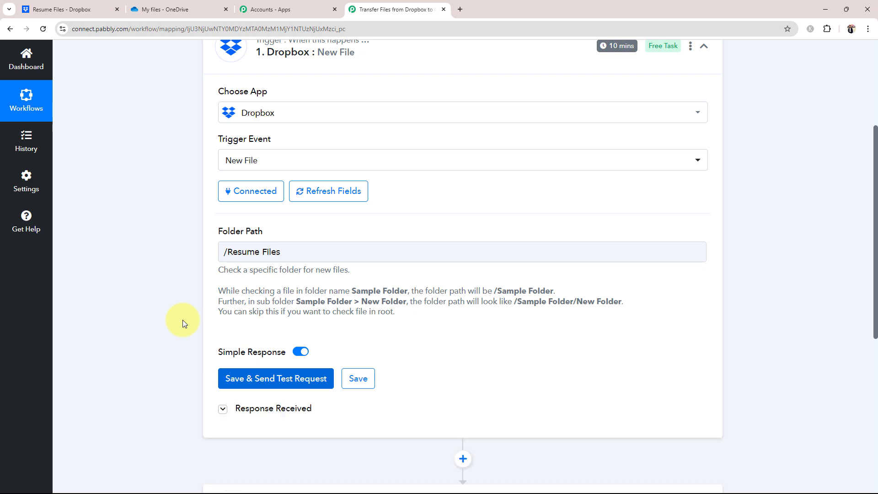
{"action": "scroll", "coordinate": [183, 315], "scroll_direction": "down", "scroll_amount": 8}
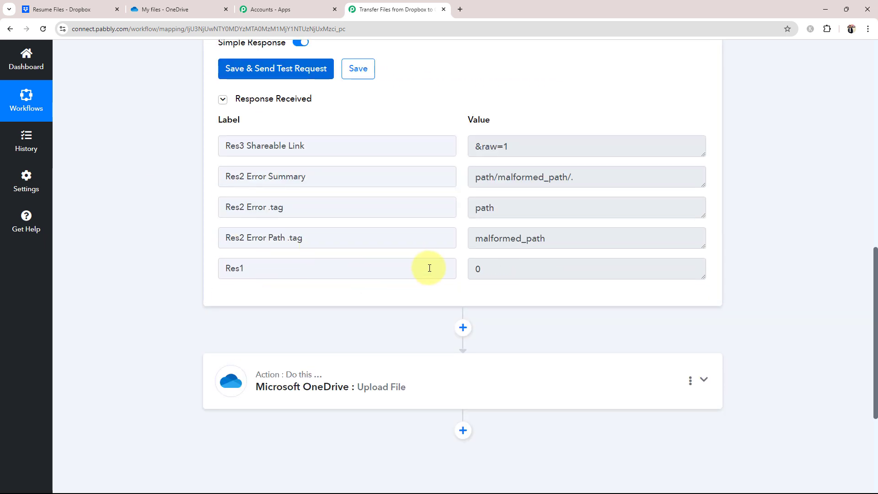
{"action": "double_click", "coordinate": [498, 262]}
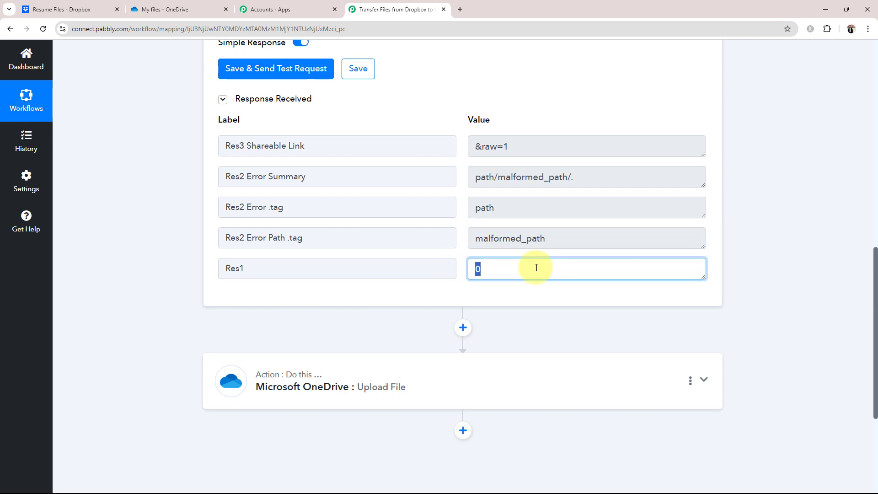
{"action": "left_click_drag", "start_coordinate": [567, 243], "coordinate": [474, 246]}
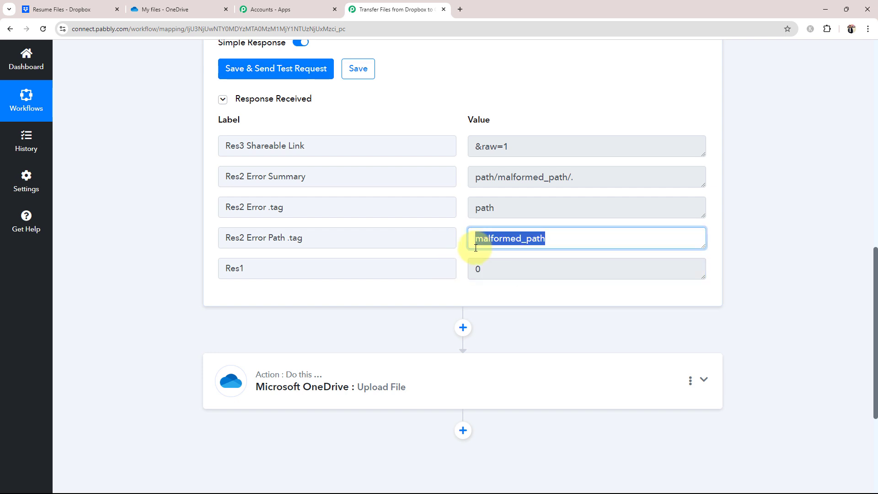
{"action": "left_click", "coordinate": [192, 213]}
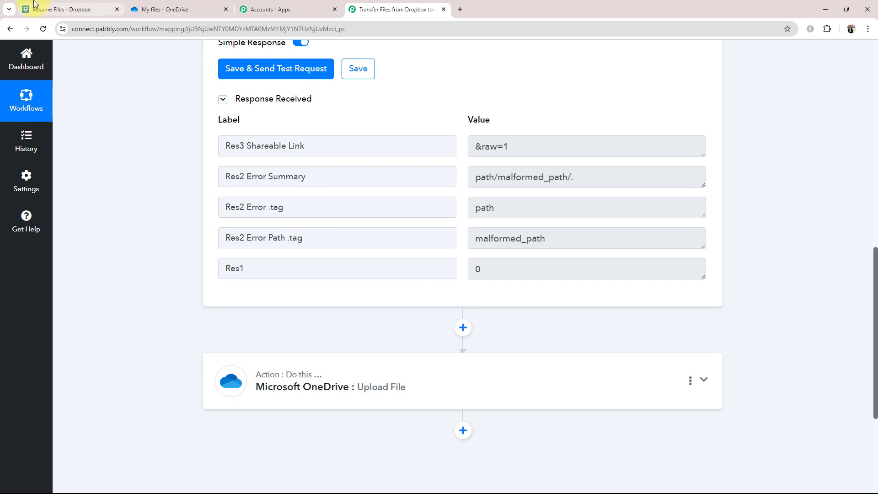
Check the contents of the Resume Files folder in Dropbox and return to the workflow's trigger response.
{"action": "left_click", "coordinate": [62, 9]}
{"action": "scroll", "coordinate": [346, 361], "scroll_direction": "down", "scroll_amount": 1}
{"action": "scroll", "coordinate": [346, 361], "scroll_direction": "down", "scroll_amount": 2}
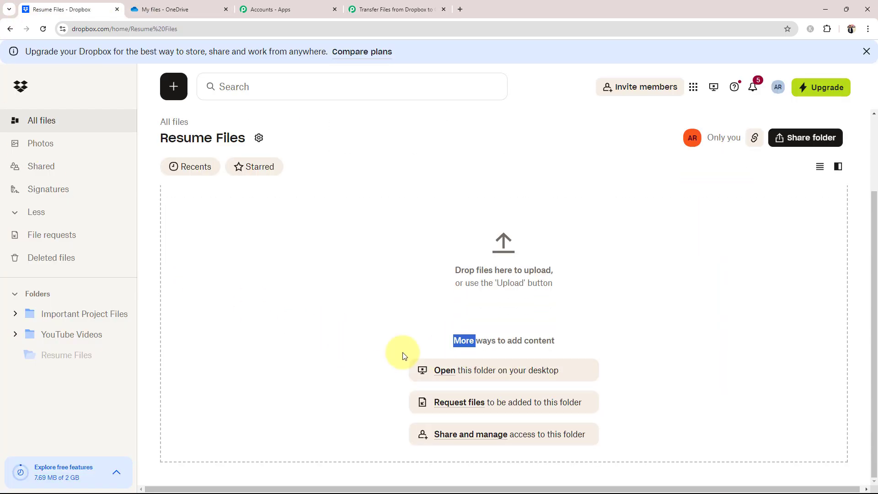
{"action": "left_click", "coordinate": [619, 329]}
{"action": "scroll", "coordinate": [340, 350], "scroll_direction": "up", "scroll_amount": 1}
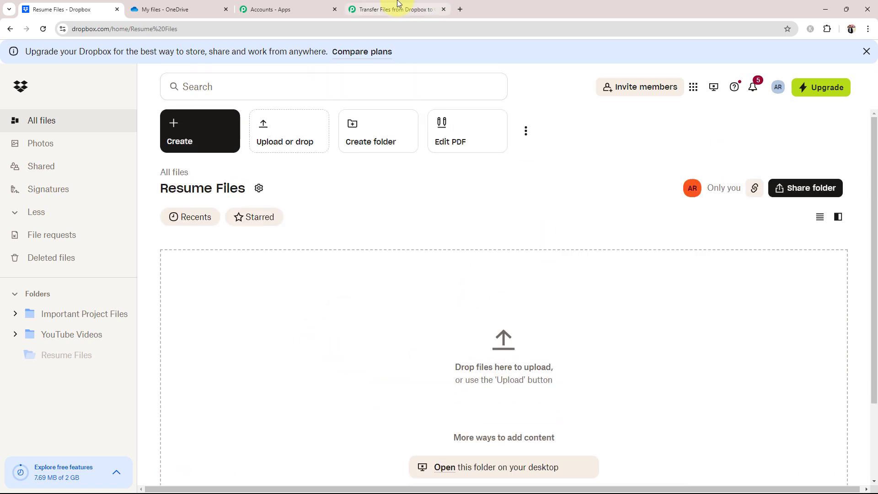
{"action": "left_click", "coordinate": [392, 8]}
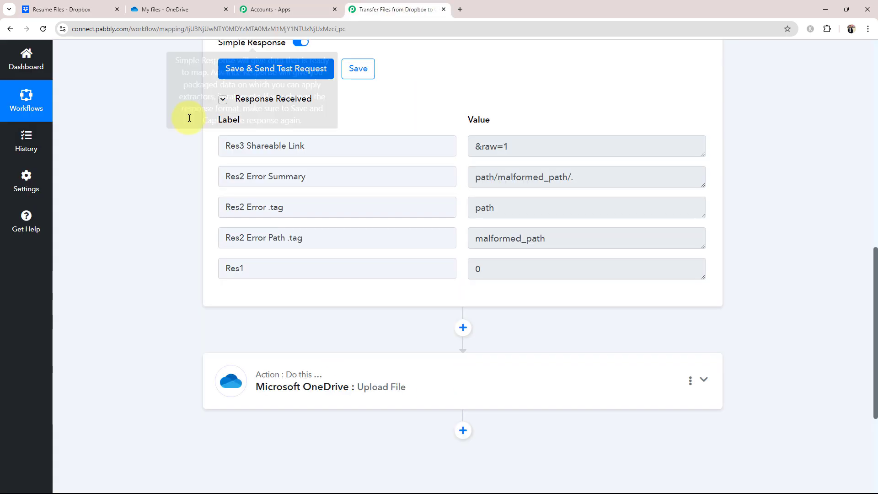
Switch to Dropbox and upload the file Resume of Test (4) from Downloads to the Resume Files folder.
{"action": "left_click", "coordinate": [79, 7]}
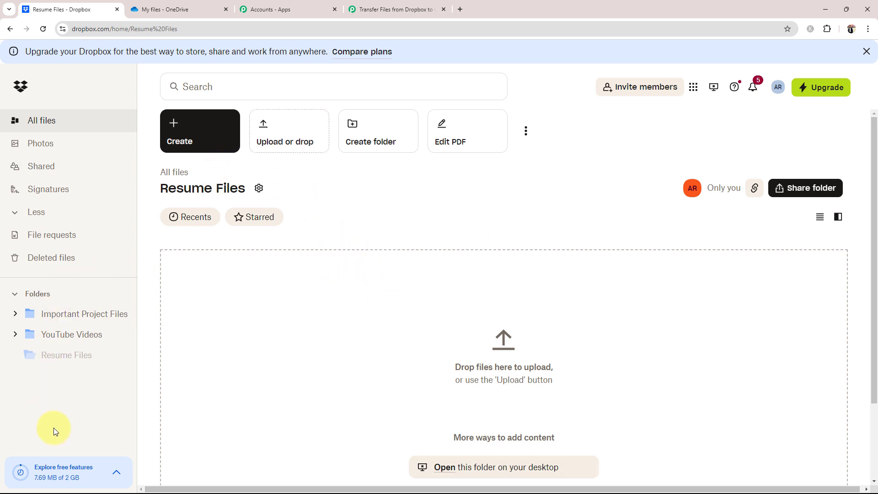
{"action": "left_click", "coordinate": [276, 138]}
{"action": "left_click", "coordinate": [282, 169]}
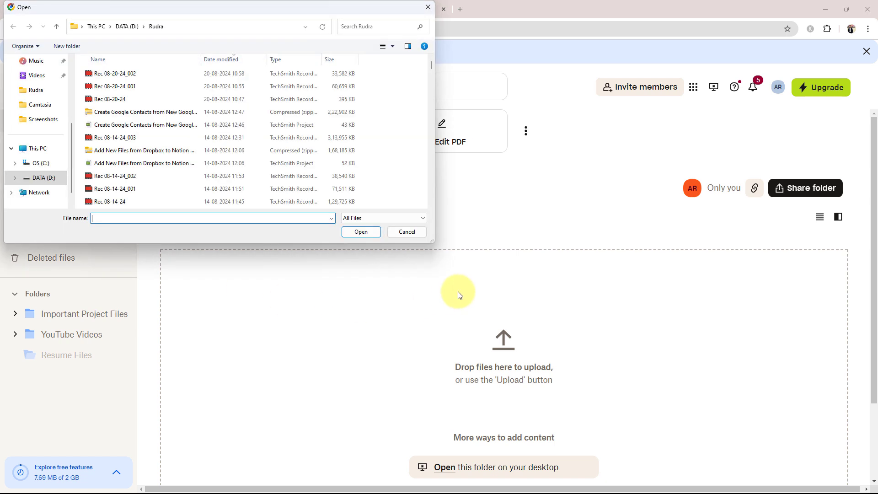
{"action": "scroll", "coordinate": [37, 128], "scroll_direction": "up", "scroll_amount": 5}
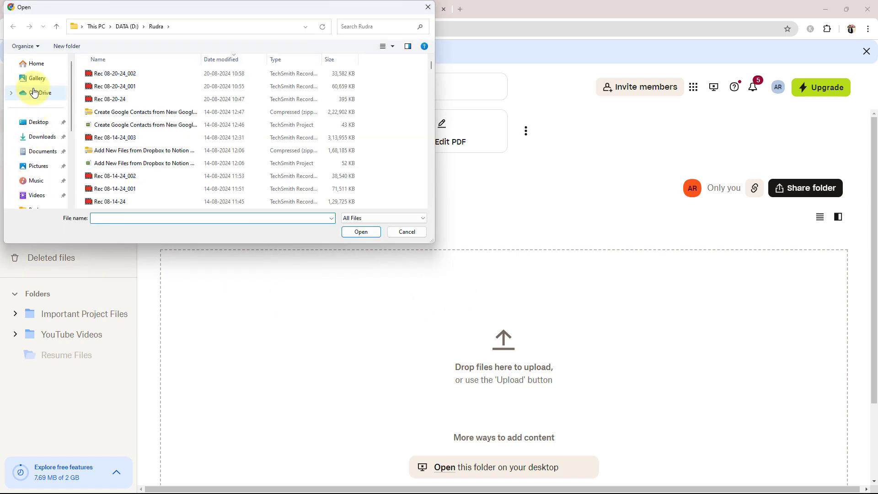
{"action": "left_click", "coordinate": [35, 122]}
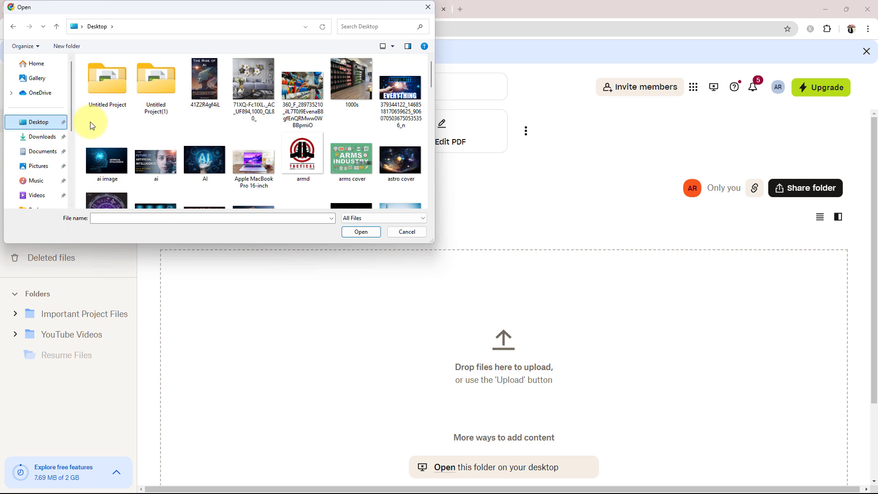
{"action": "left_click", "coordinate": [28, 137]}
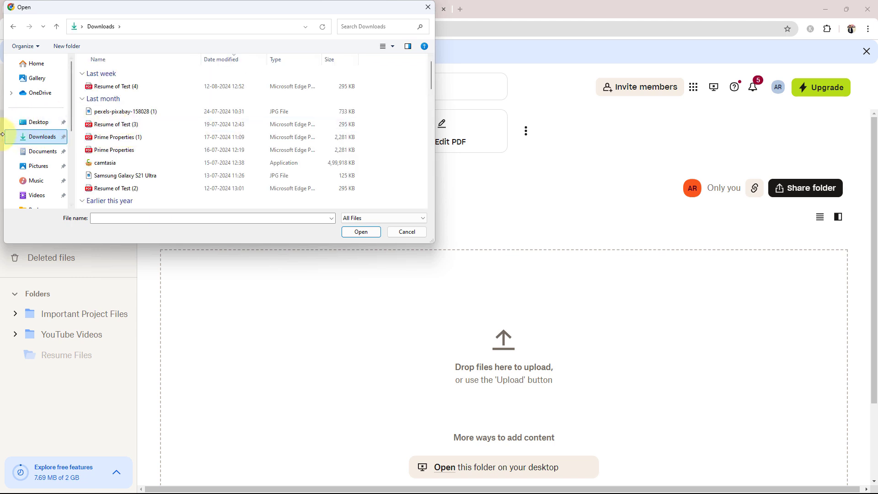
{"action": "double_click", "coordinate": [114, 86]}
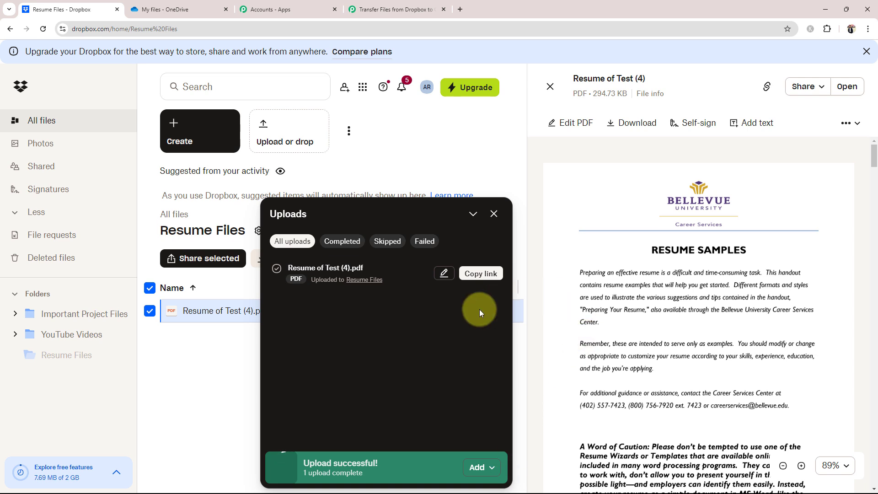
Close the upload summary and the PDF preview, and deselect the uploaded resume in Dropbox's Resume Files folder.
{"action": "left_click", "coordinate": [494, 215]}
{"action": "left_click", "coordinate": [549, 86]}
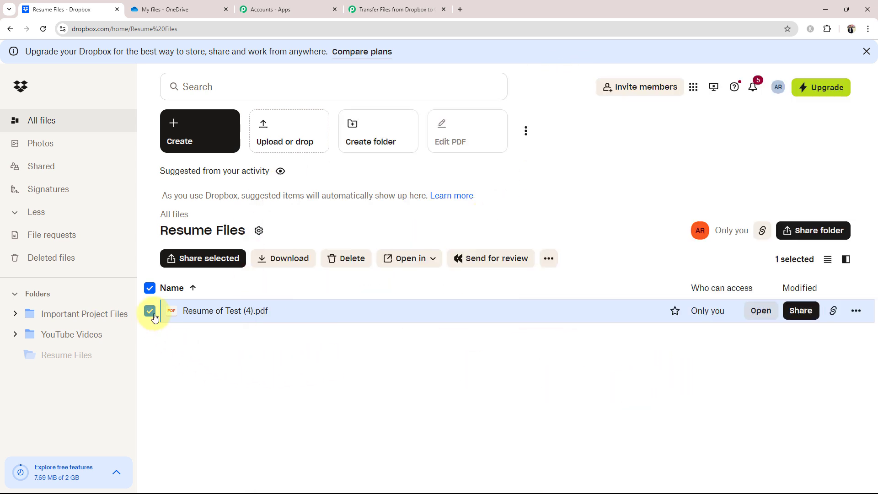
{"action": "left_click", "coordinate": [150, 289]}
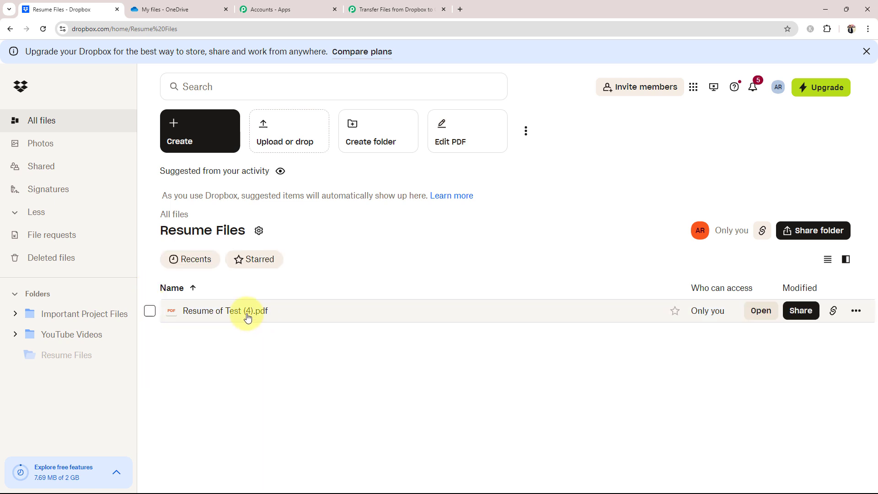
Switch to the Pabbly Connect workflow and save the Dropbox trigger with another test request, checking the Resume Files folder meanwhile.
{"action": "left_click", "coordinate": [375, 5]}
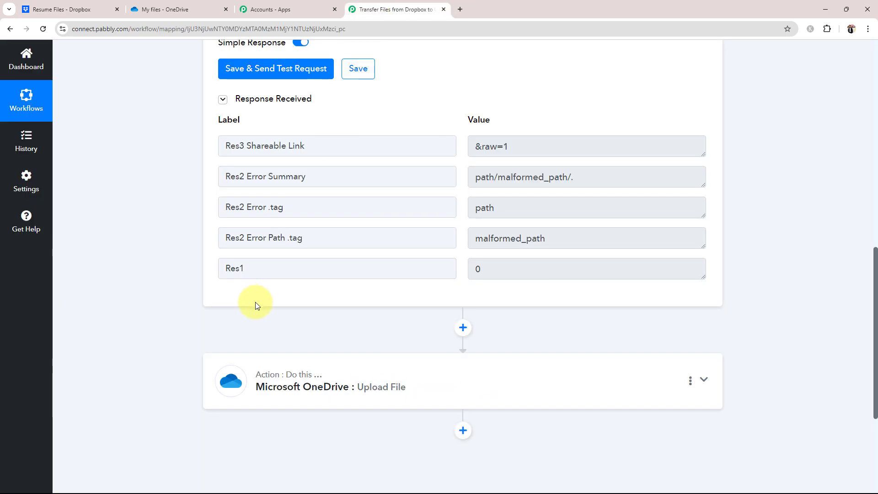
{"action": "left_click", "coordinate": [263, 69]}
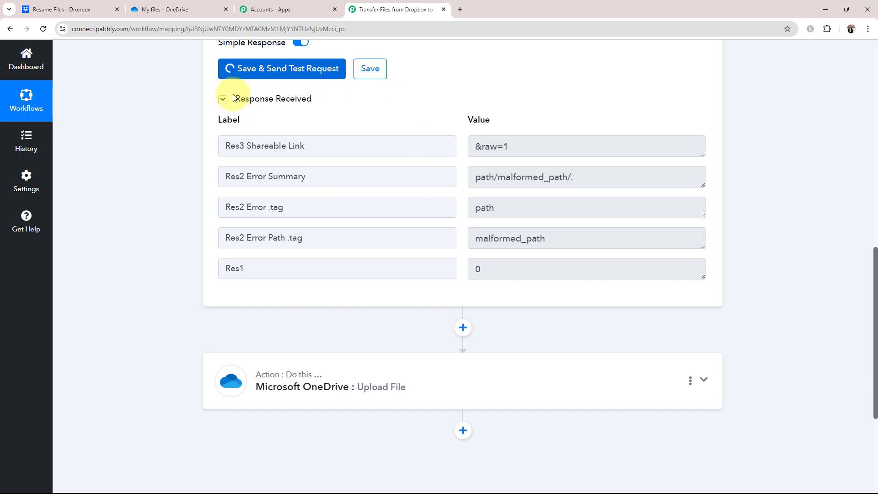
{"action": "left_click", "coordinate": [59, 9]}
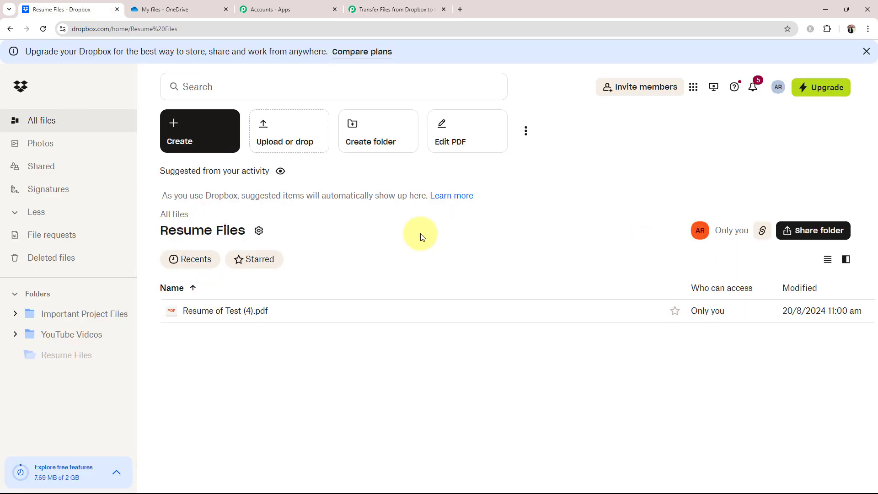
{"action": "left_click", "coordinate": [402, 8]}
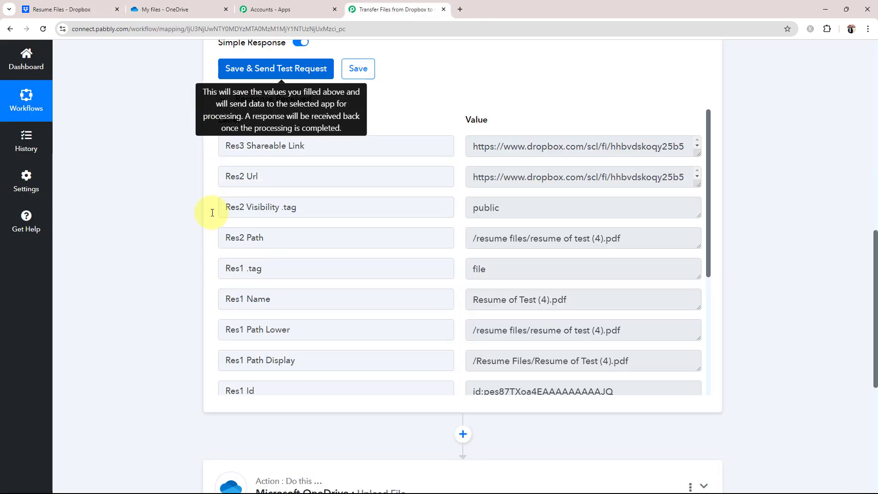
Inspect the file name and shareable link values in the Dropbox trigger's received response.
{"action": "scroll", "coordinate": [496, 298], "scroll_direction": "up", "scroll_amount": 1}
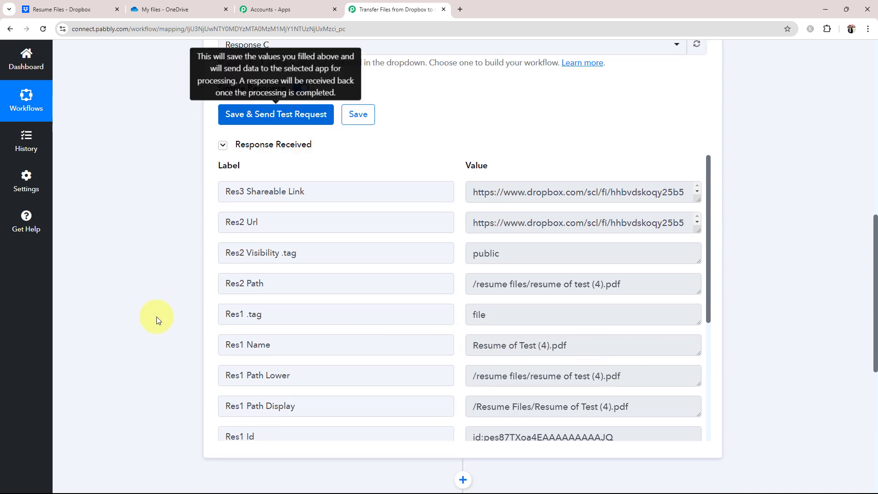
{"action": "left_click_drag", "start_coordinate": [627, 340], "coordinate": [353, 343]}
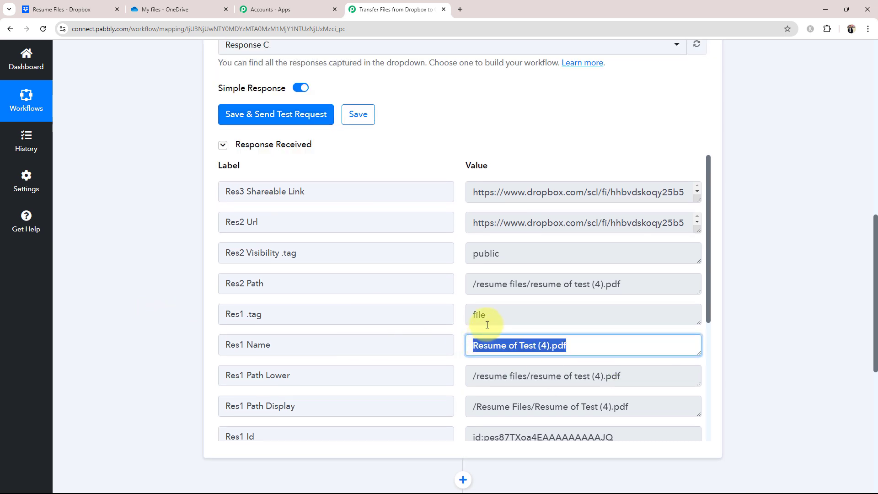
{"action": "scroll", "coordinate": [466, 343], "scroll_direction": "up", "scroll_amount": 5}
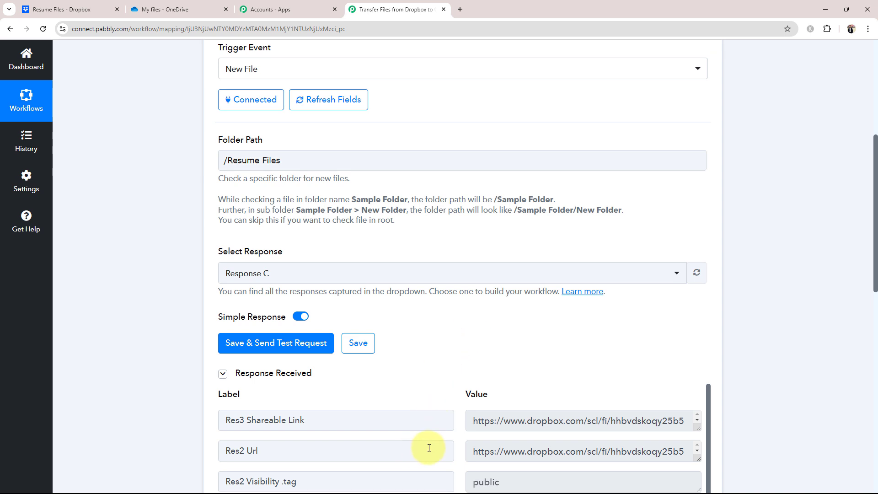
{"action": "left_click_drag", "start_coordinate": [476, 421], "coordinate": [756, 438]}
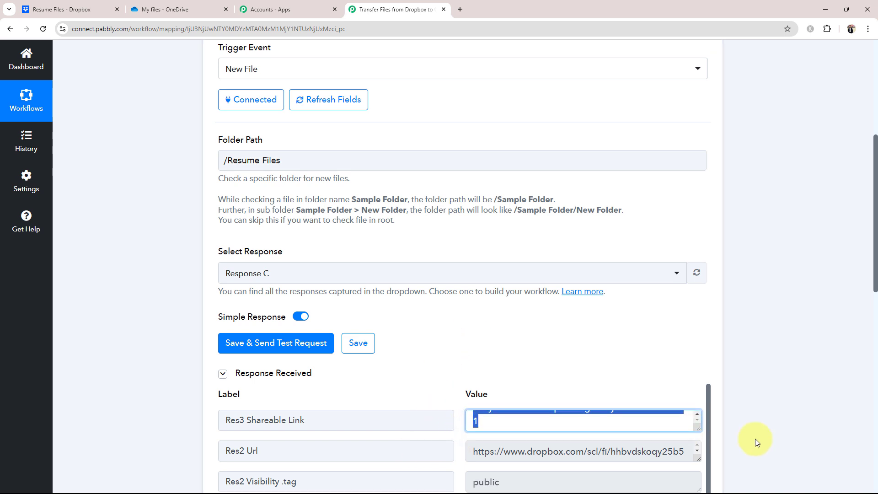
{"action": "left_click", "coordinate": [106, 335]}
{"action": "scroll", "coordinate": [559, 355], "scroll_direction": "down", "scroll_amount": 4}
{"action": "scroll", "coordinate": [383, 281], "scroll_direction": "up", "scroll_amount": 2}
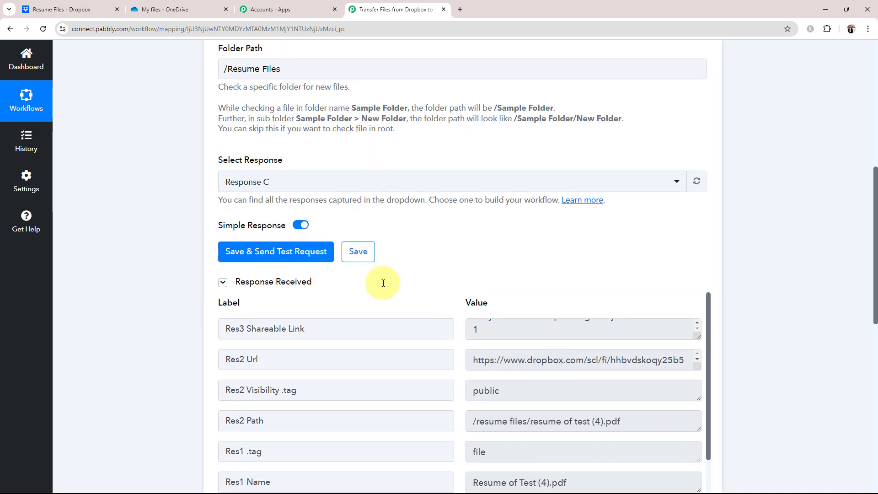
Compare the response with the file in Dropbox's Resume Files folder and review the remaining response values.
{"action": "left_click", "coordinate": [73, 8]}
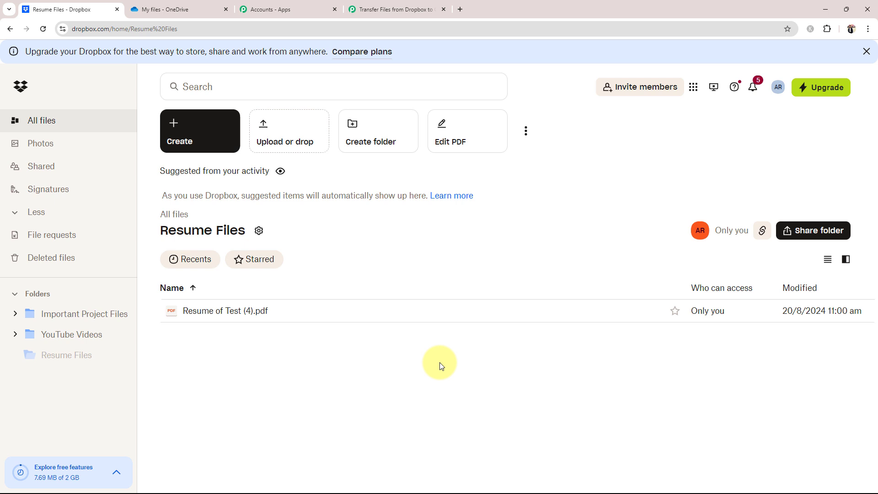
{"action": "left_click", "coordinate": [412, 9]}
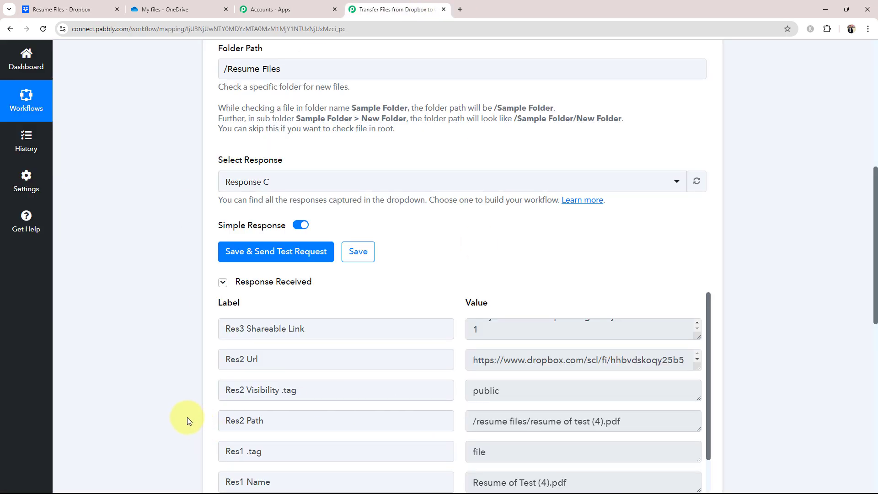
{"action": "scroll", "coordinate": [187, 419], "scroll_direction": "down", "scroll_amount": 3}
{"action": "scroll", "coordinate": [449, 327], "scroll_direction": "down", "scroll_amount": 5}
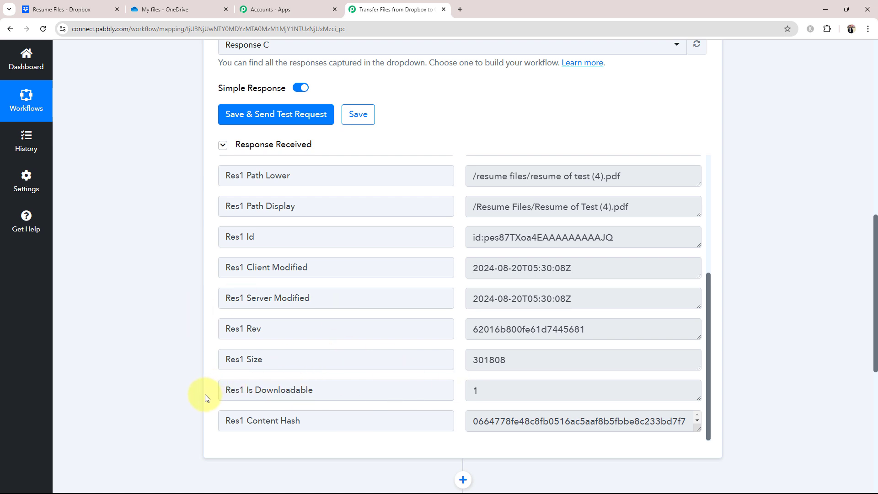
Collapse the Dropbox trigger step and expand the Microsoft OneDrive Upload File action.
{"action": "scroll", "coordinate": [280, 392], "scroll_direction": "up", "scroll_amount": 2}
{"action": "scroll", "coordinate": [382, 398], "scroll_direction": "up", "scroll_amount": 3}
{"action": "scroll", "coordinate": [169, 377], "scroll_direction": "up", "scroll_amount": 10}
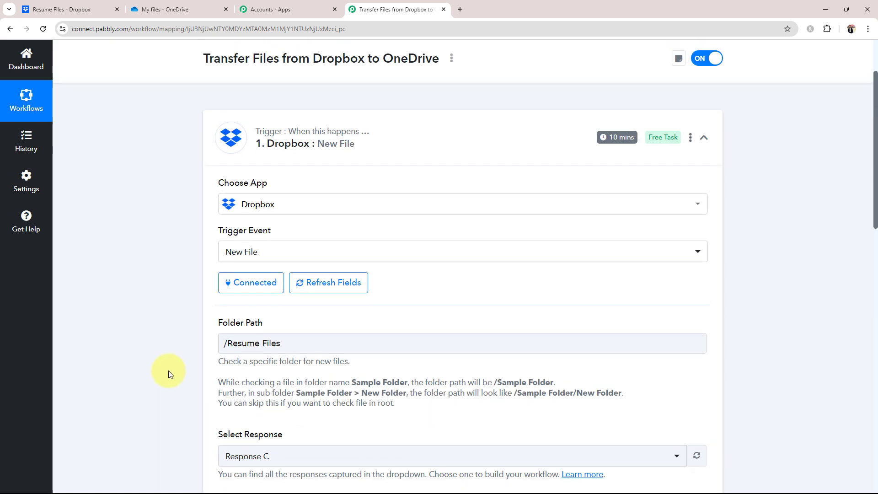
{"action": "scroll", "coordinate": [169, 374], "scroll_direction": "up", "scroll_amount": 2}
{"action": "left_click", "coordinate": [448, 222]}
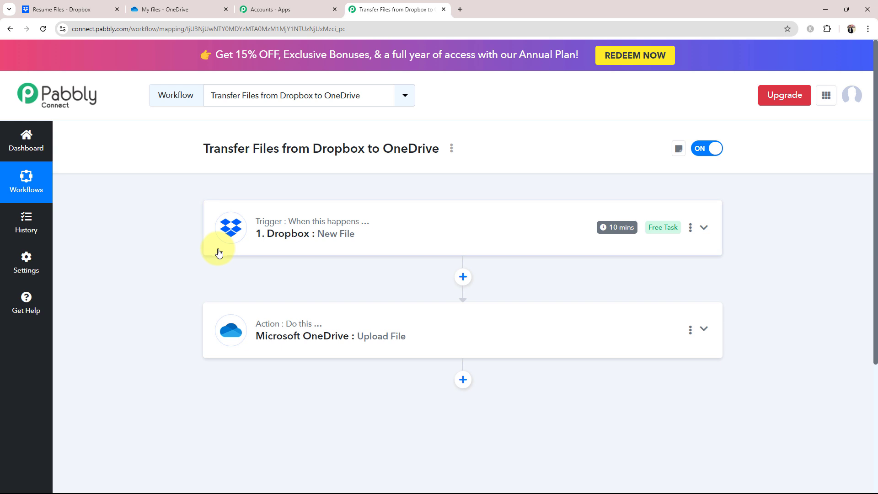
{"action": "left_click", "coordinate": [308, 348]}
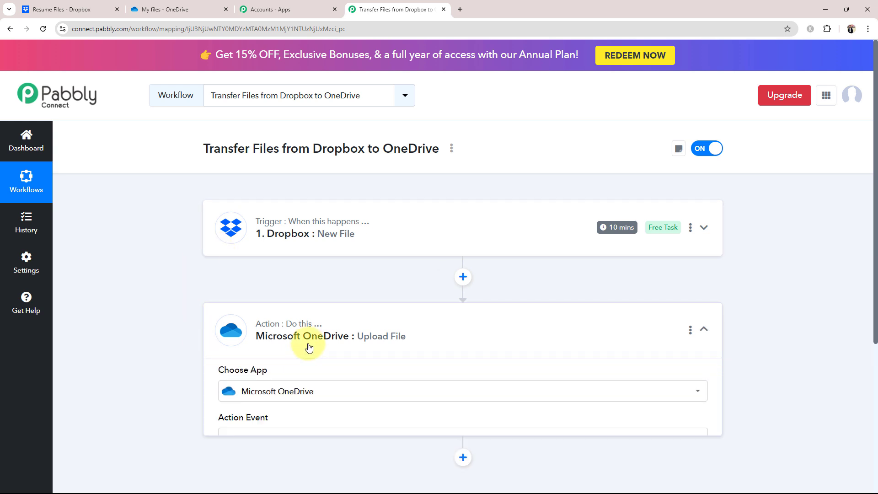
{"action": "scroll", "coordinate": [329, 361], "scroll_direction": "down", "scroll_amount": 3}
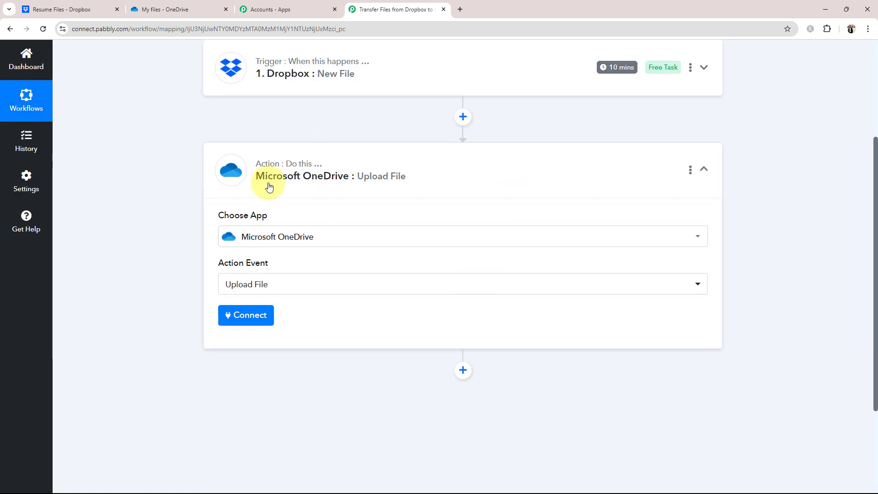
Add a new Microsoft OneDrive connection to the action and accept the permissions Pabbly Connect requests.
{"action": "left_click", "coordinate": [250, 316]}
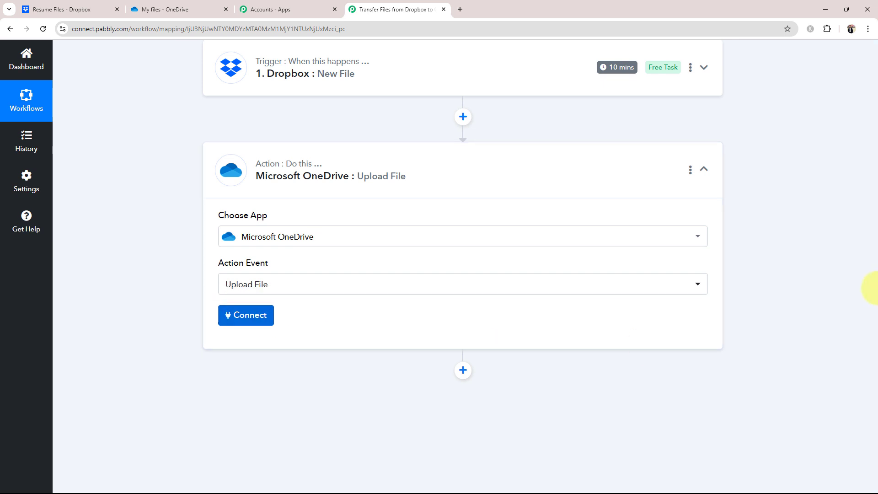
{"action": "left_click", "coordinate": [406, 158]}
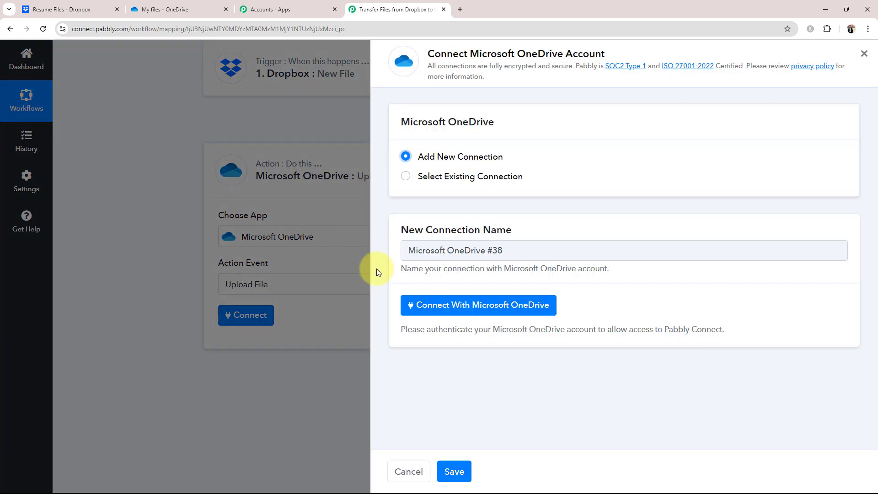
{"action": "left_click", "coordinate": [453, 302]}
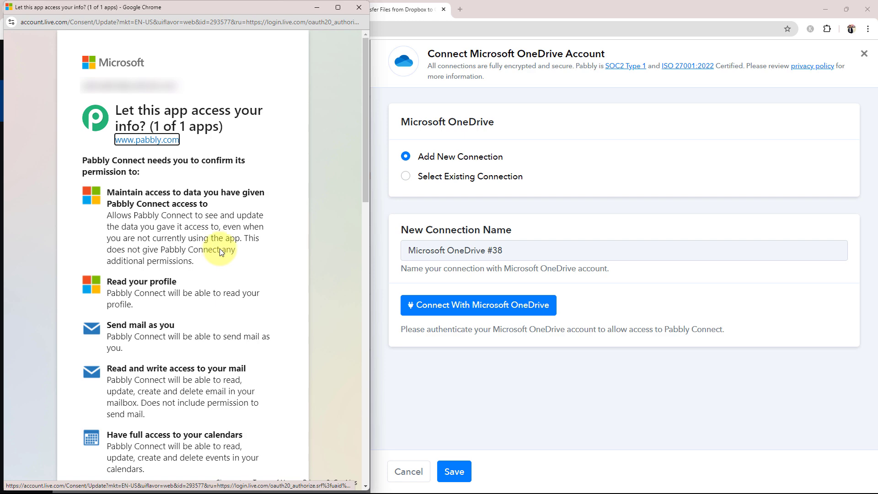
{"action": "scroll", "coordinate": [221, 264], "scroll_direction": "down", "scroll_amount": 15}
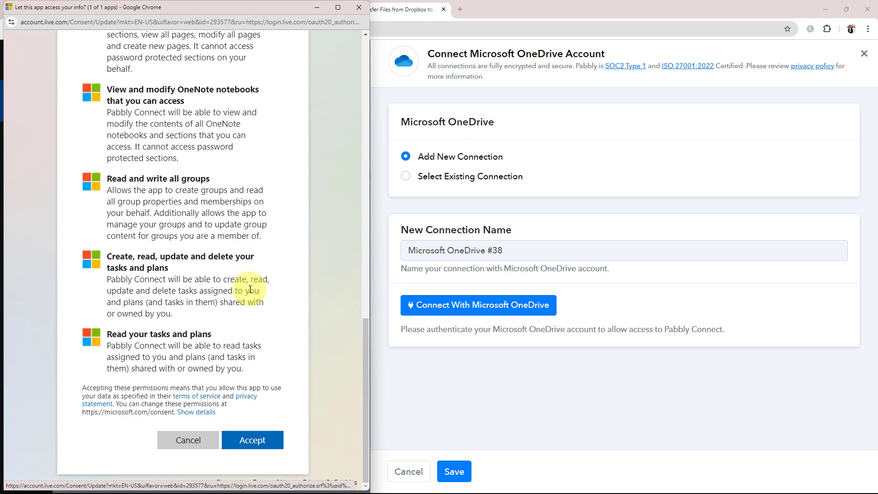
{"action": "left_click", "coordinate": [252, 440]}
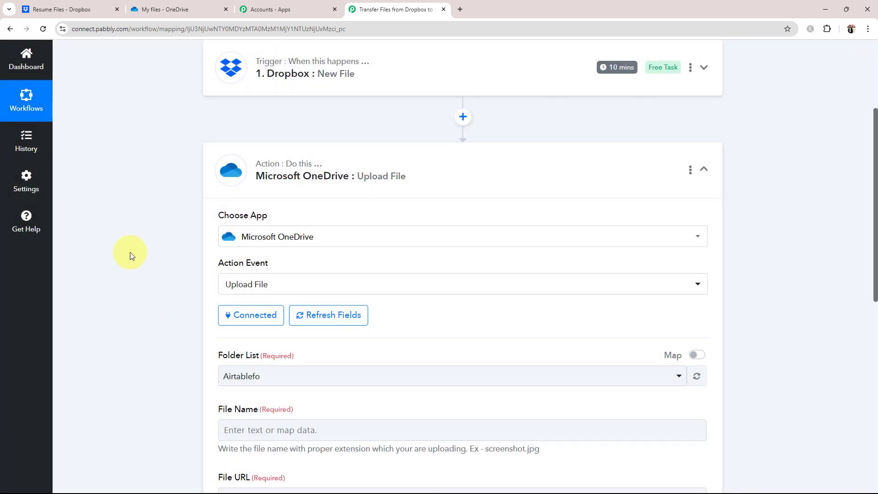
Open the All Resume Files folder in OneDrive, compare it with Dropbox's Resume Files folder, and return to the workflow.
{"action": "scroll", "coordinate": [106, 259], "scroll_direction": "down", "scroll_amount": 4}
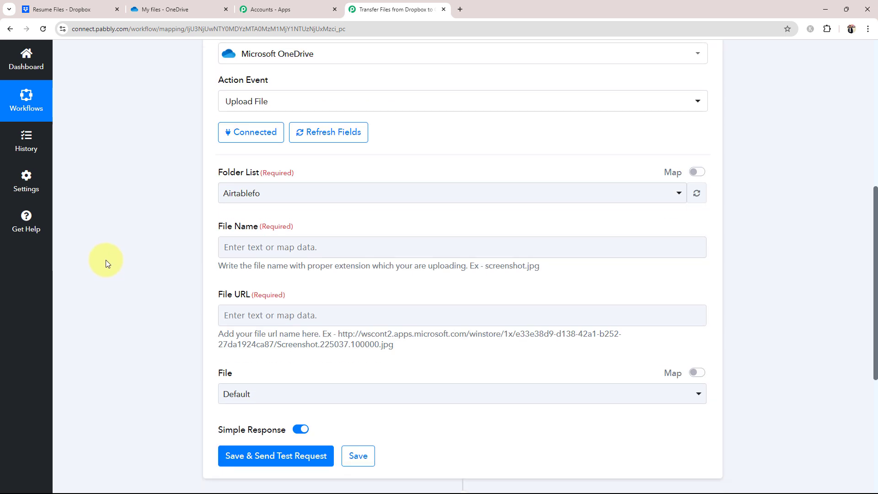
{"action": "left_click", "coordinate": [80, 5]}
{"action": "left_click", "coordinate": [155, 9]}
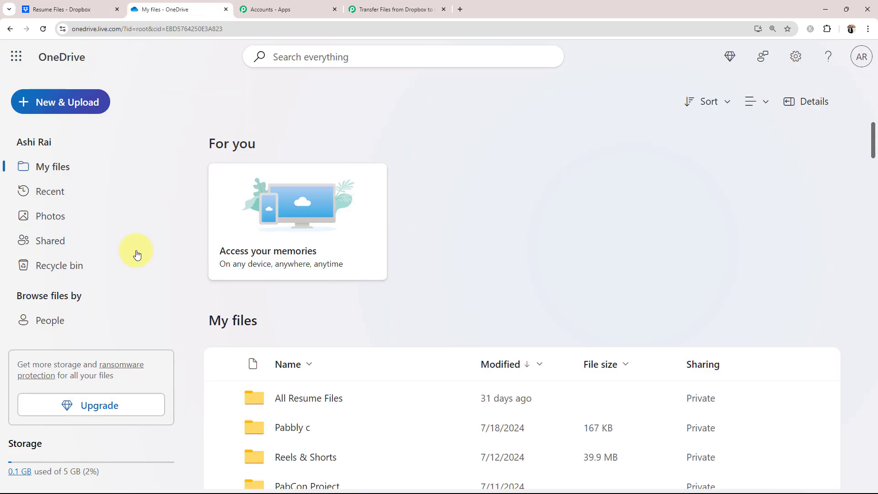
{"action": "left_click", "coordinate": [300, 400]}
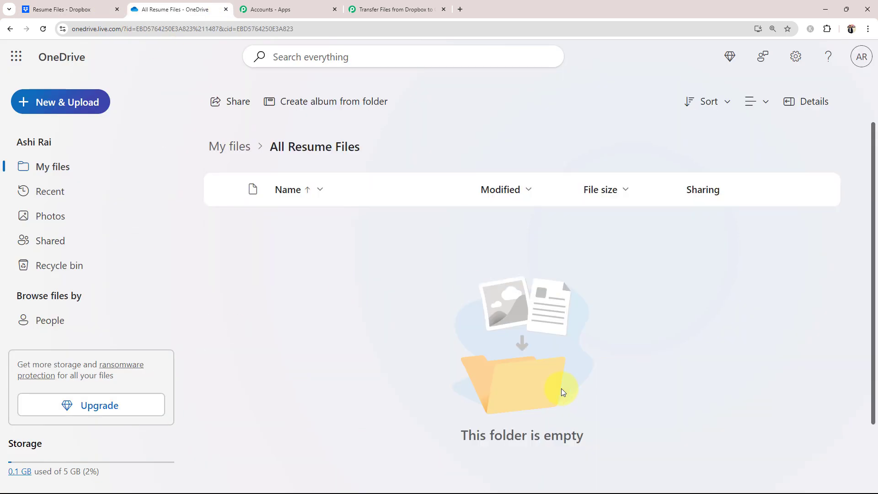
{"action": "left_click", "coordinate": [99, 5]}
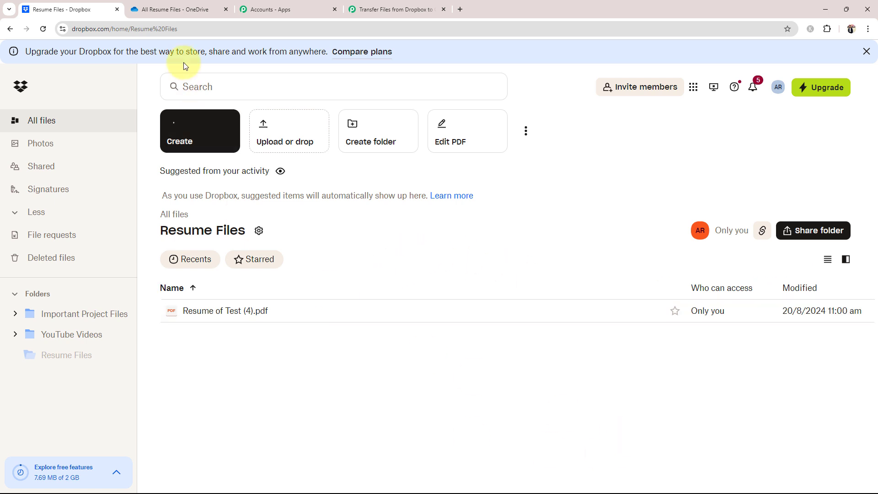
{"action": "left_click", "coordinate": [177, 10]}
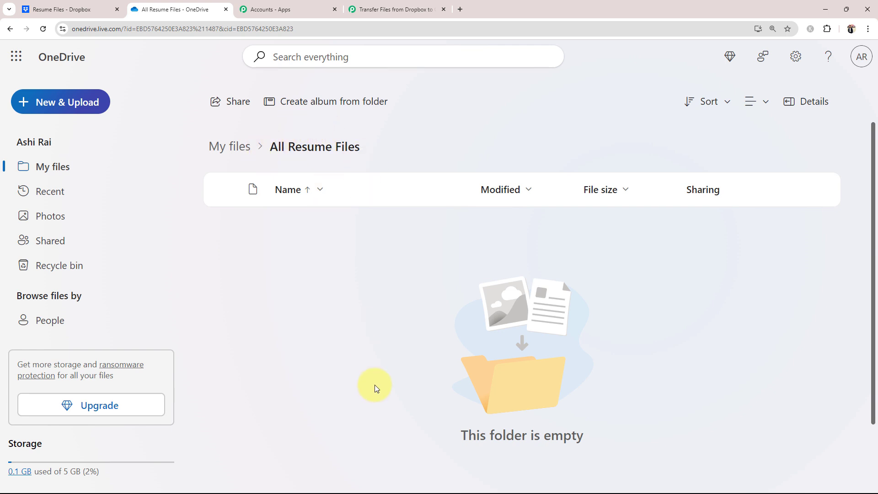
{"action": "left_click", "coordinate": [371, 5]}
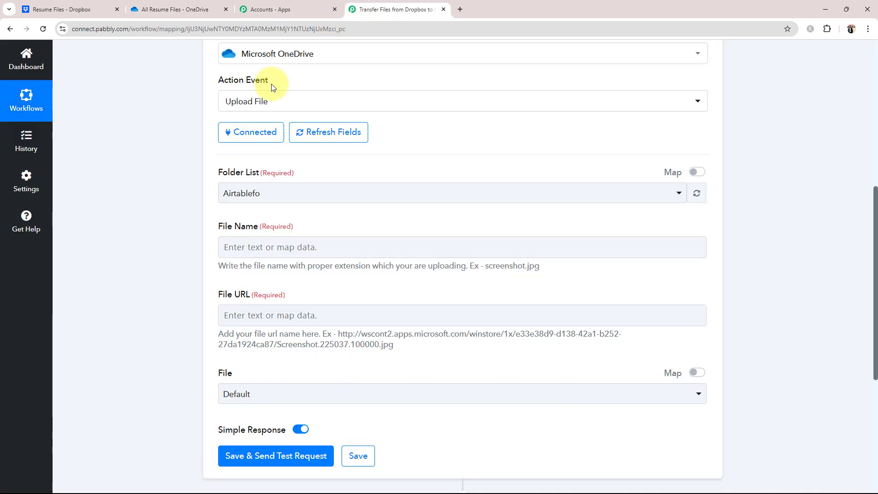
Set the OneDrive action's Folder List to All Resume Files and check the folder name in OneDrive.
{"action": "left_click", "coordinate": [233, 199]}
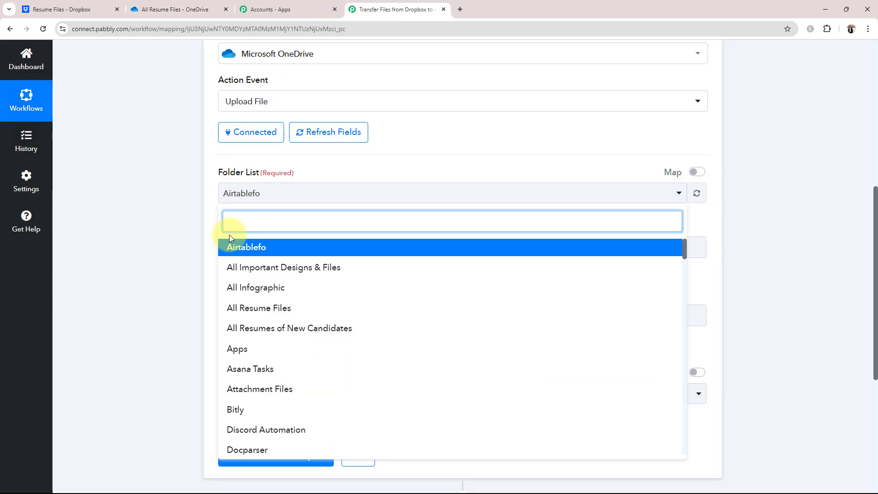
{"action": "left_click", "coordinate": [232, 308]}
{"action": "left_click", "coordinate": [188, 10]}
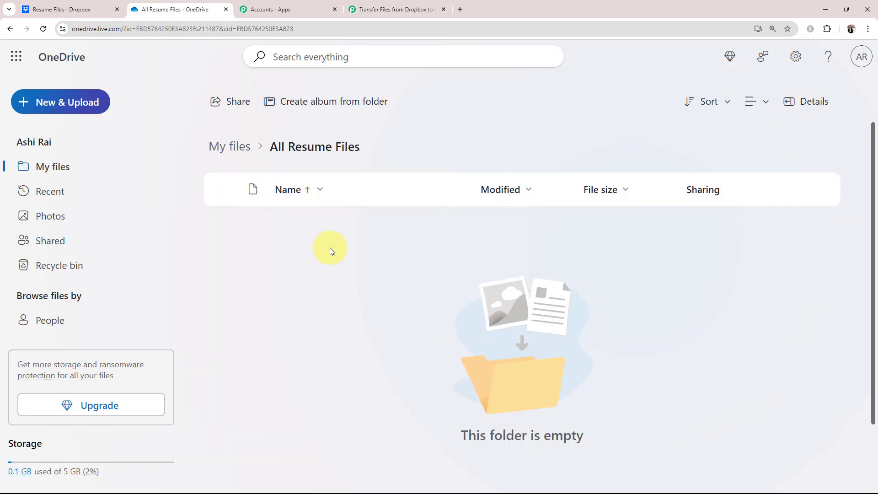
{"action": "left_click", "coordinate": [393, 8]}
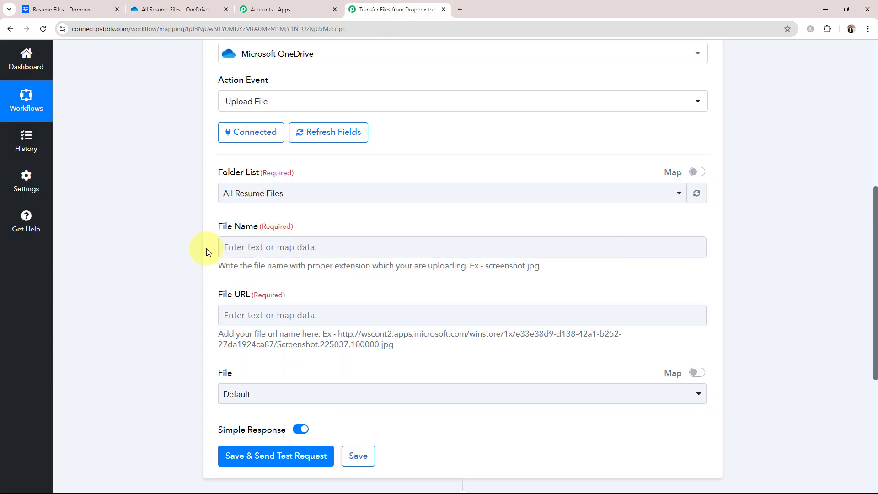
Review the required File Name and File URL fields of the OneDrive upload action.
{"action": "scroll", "coordinate": [204, 250], "scroll_direction": "down", "scroll_amount": 1}
{"action": "left_click_drag", "start_coordinate": [216, 180], "coordinate": [306, 184]}
{"action": "left_click", "coordinate": [184, 265]}
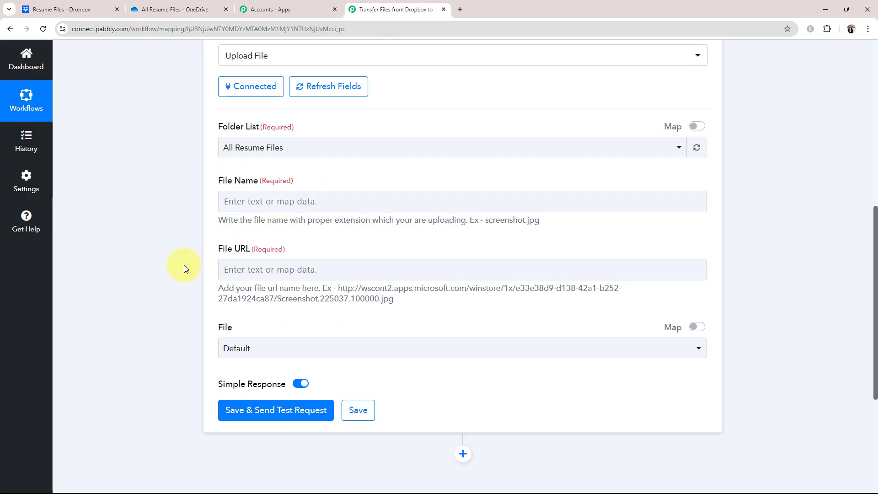
{"action": "left_click_drag", "start_coordinate": [210, 248], "coordinate": [295, 250]}
{"action": "left_click", "coordinate": [127, 317]}
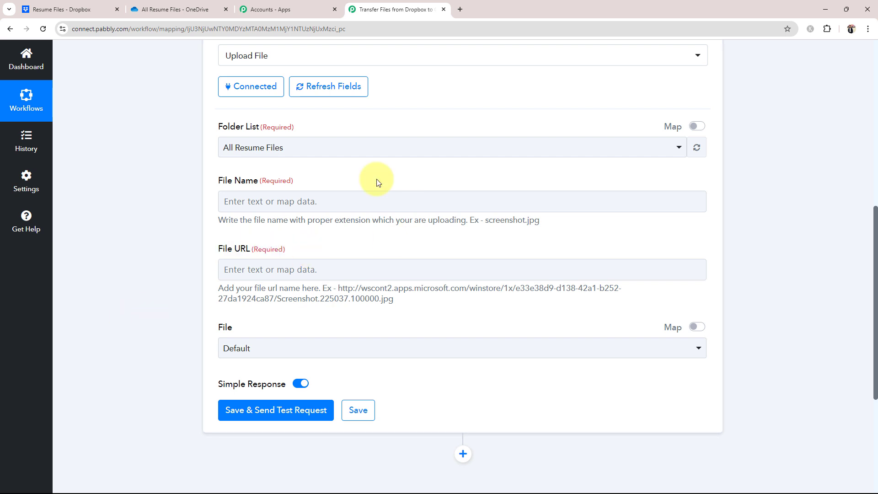
{"action": "left_click", "coordinate": [232, 262]}
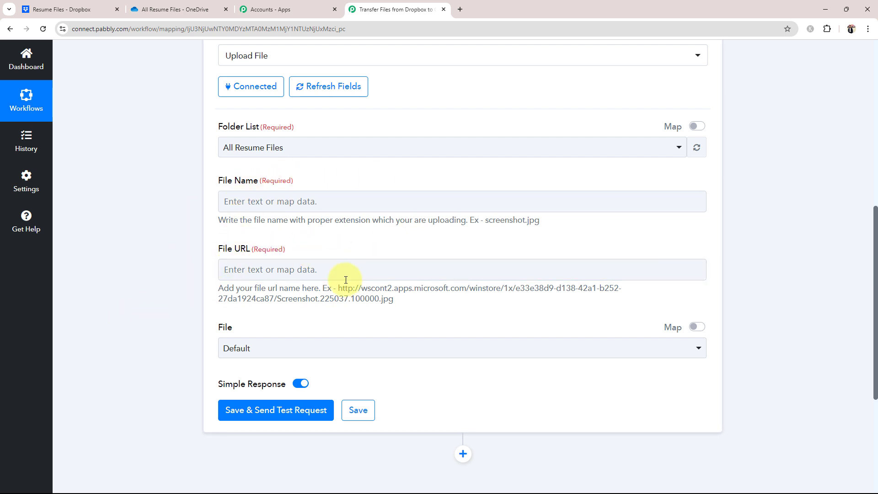
{"action": "scroll", "coordinate": [155, 339], "scroll_direction": "up", "scroll_amount": 1}
{"action": "scroll", "coordinate": [164, 340], "scroll_direction": "up", "scroll_amount": 6}
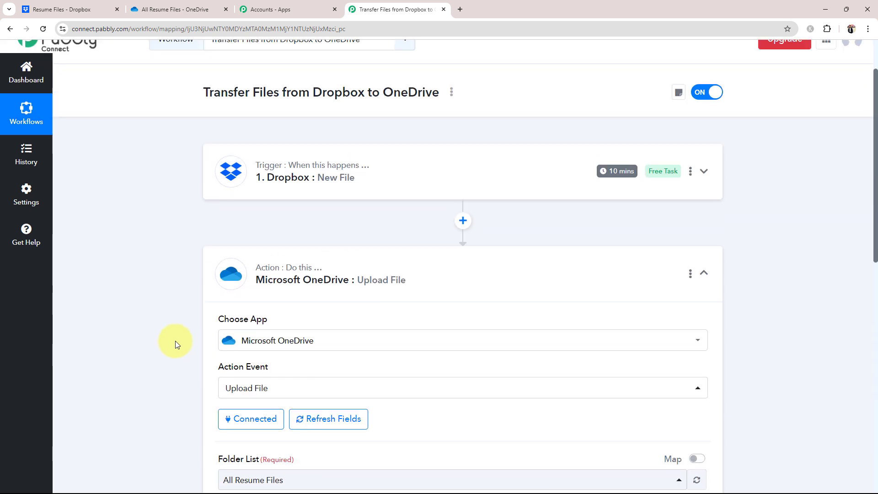
{"action": "scroll", "coordinate": [112, 326], "scroll_direction": "down", "scroll_amount": 7}
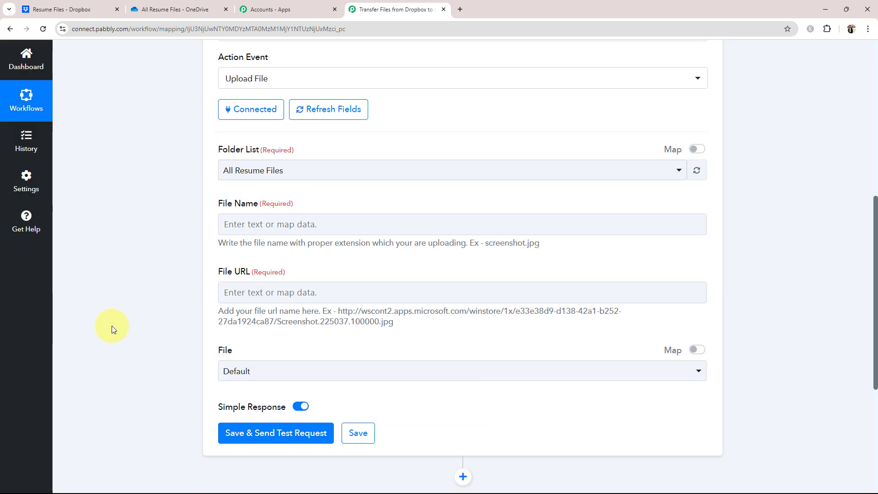
{"action": "scroll", "coordinate": [116, 350], "scroll_direction": "up", "scroll_amount": 8}
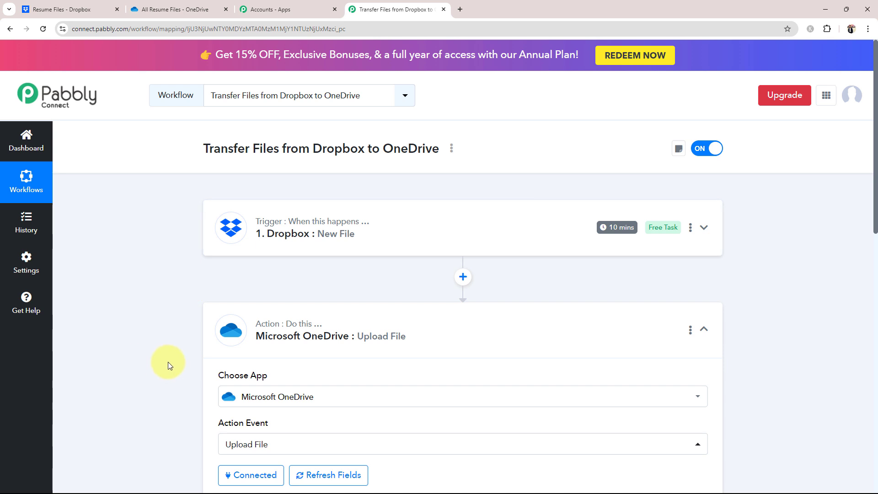
{"action": "scroll", "coordinate": [169, 362], "scroll_direction": "down", "scroll_amount": 8}
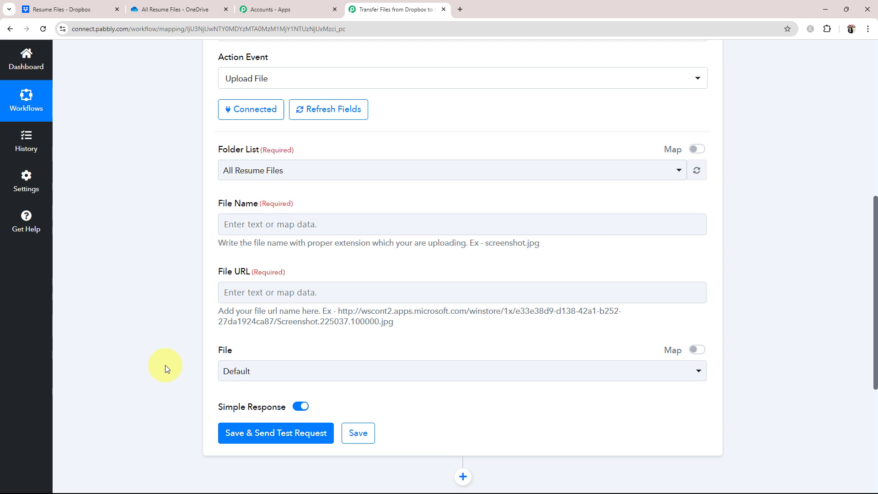
Map the OneDrive action's File Name to the Res1 Name value from the Dropbox New File trigger.
{"action": "scroll", "coordinate": [216, 359], "scroll_direction": "down", "scroll_amount": 2}
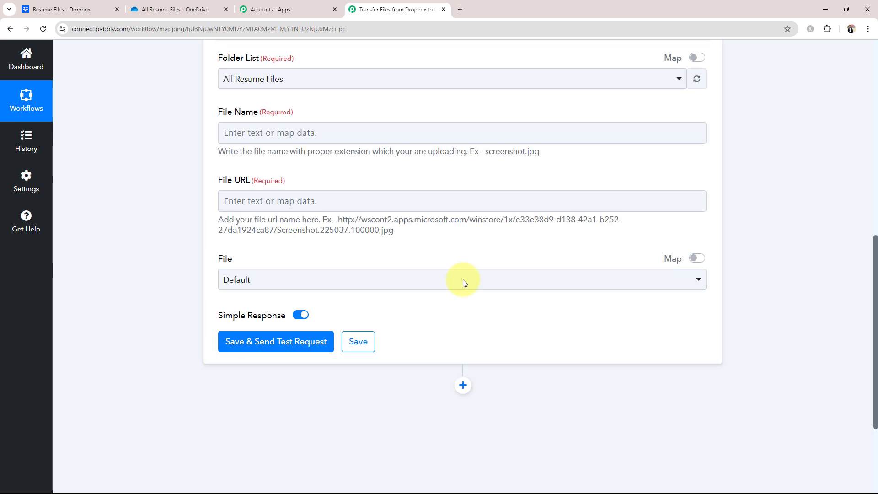
{"action": "left_click", "coordinate": [281, 133]}
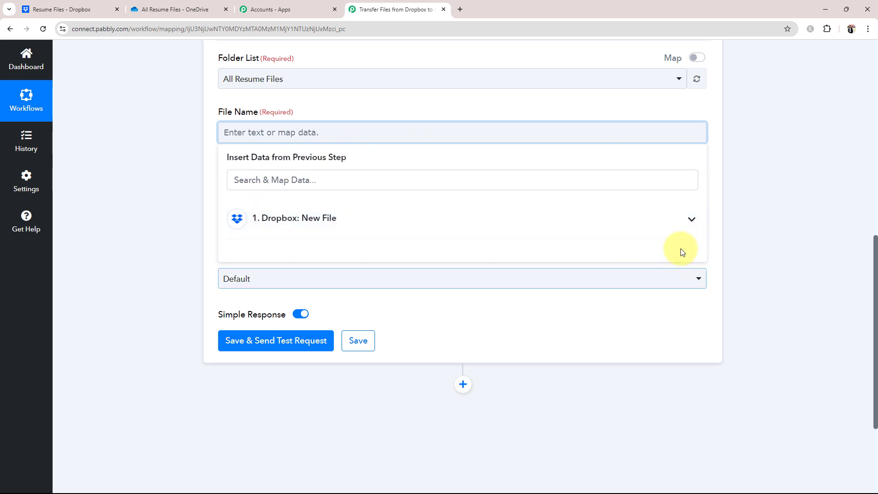
{"action": "left_click", "coordinate": [681, 218]}
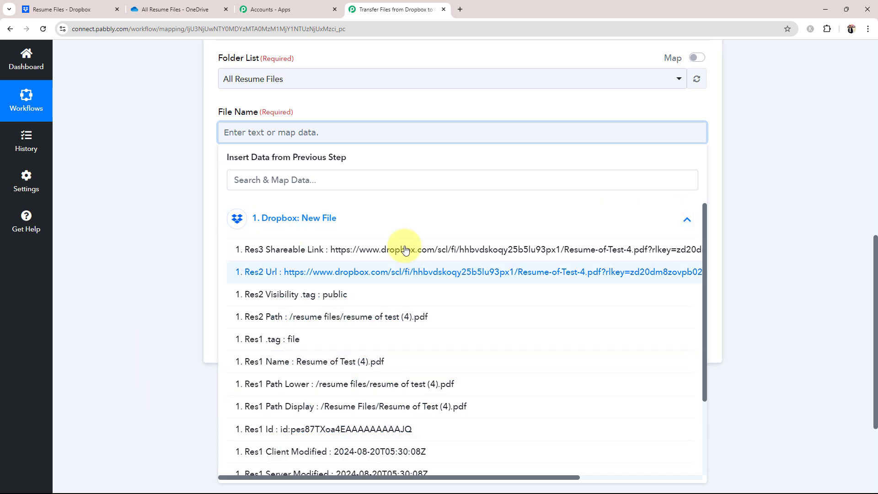
{"action": "left_click", "coordinate": [249, 361]}
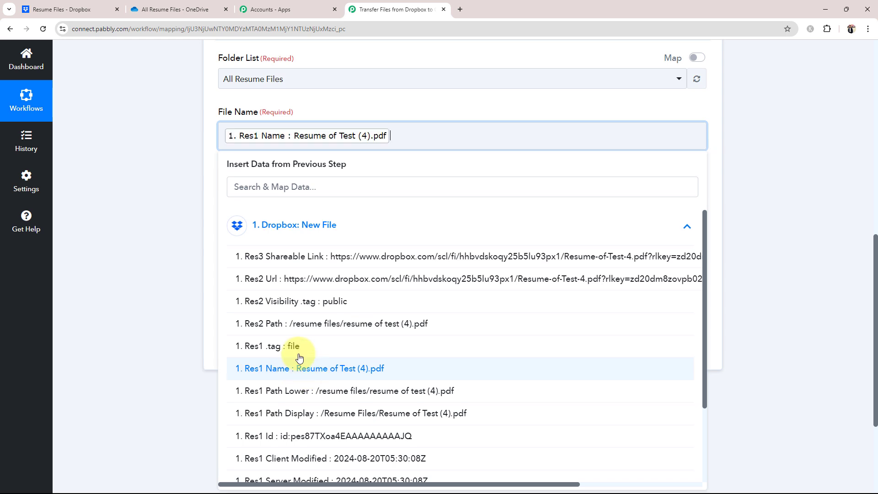
{"action": "left_click", "coordinate": [162, 213]}
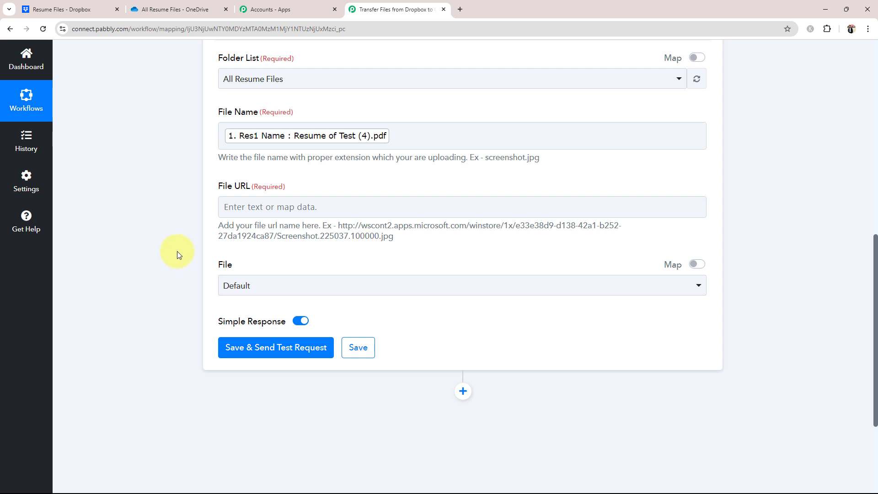
Map the File URL to the Res3 Shareable Link value from the Dropbox New File trigger.
{"action": "left_click", "coordinate": [290, 214]}
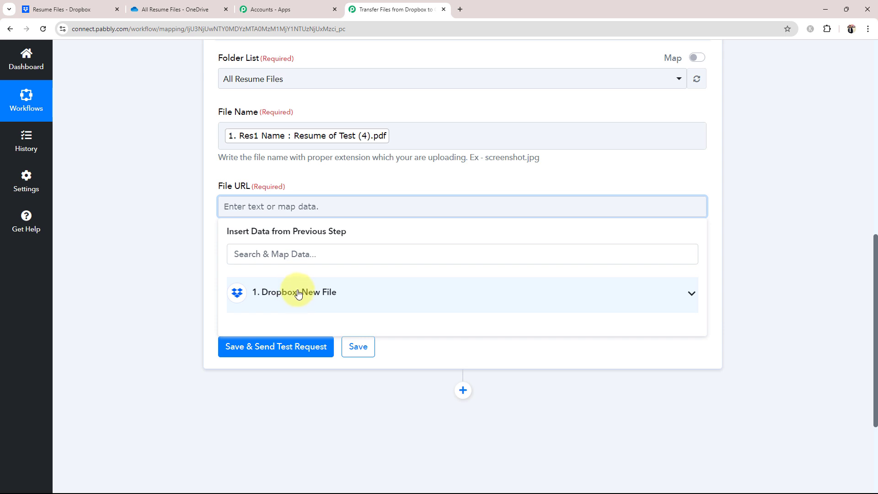
{"action": "left_click", "coordinate": [681, 295]}
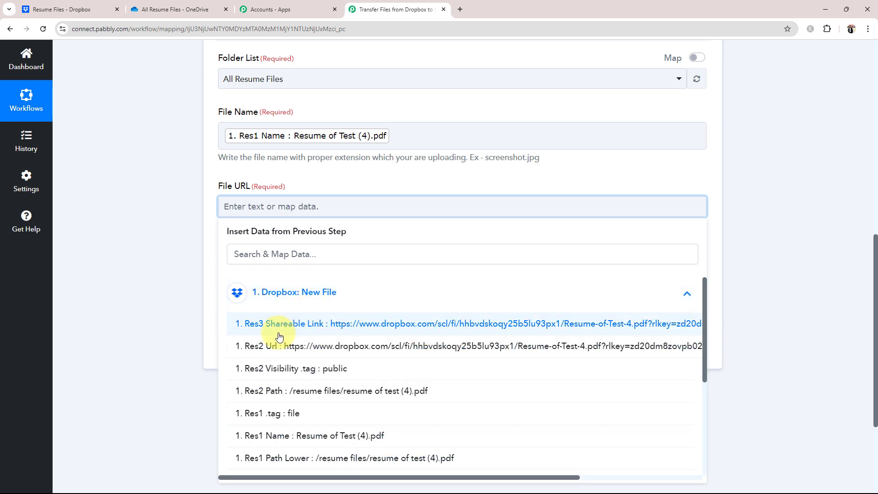
{"action": "left_click", "coordinate": [338, 327]}
{"action": "left_click", "coordinate": [119, 240]}
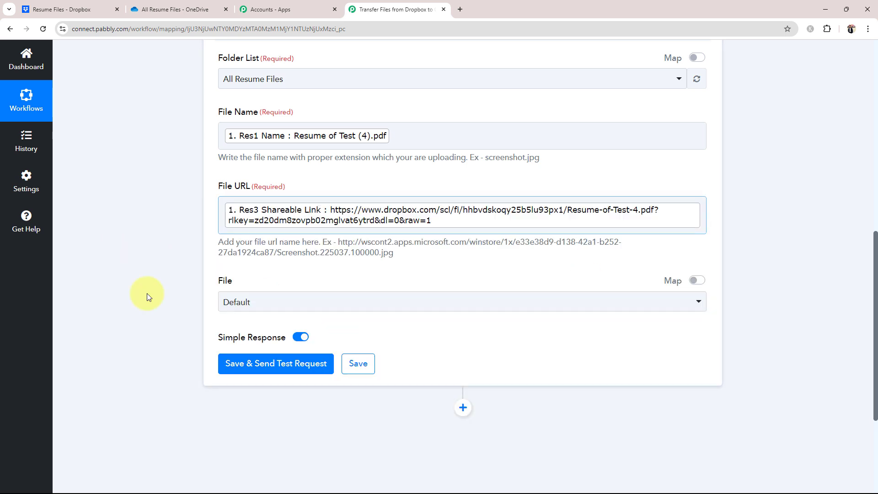
Compare the mapped fields with Dropbox's Resume Files folder and OneDrive's All Resume Files folder, and return to the workflow.
{"action": "scroll", "coordinate": [174, 342], "scroll_direction": "up", "scroll_amount": 3}
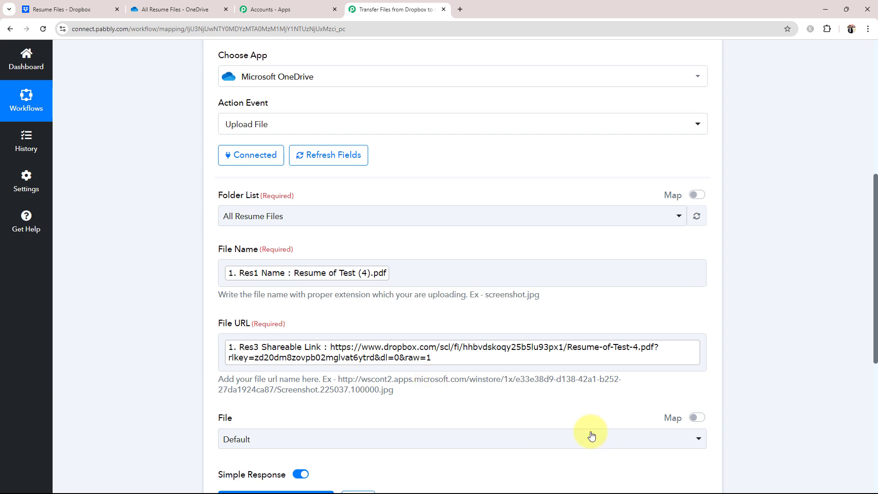
{"action": "left_click", "coordinate": [51, 5]}
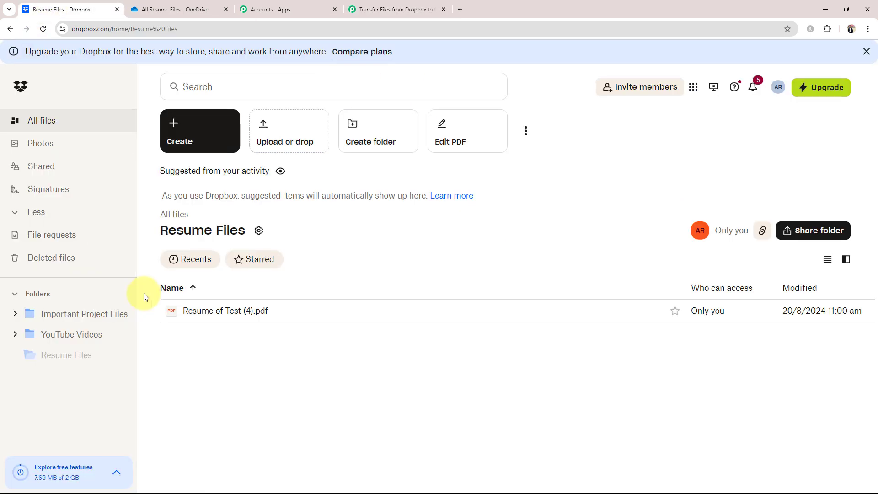
{"action": "left_click", "coordinate": [435, 6]}
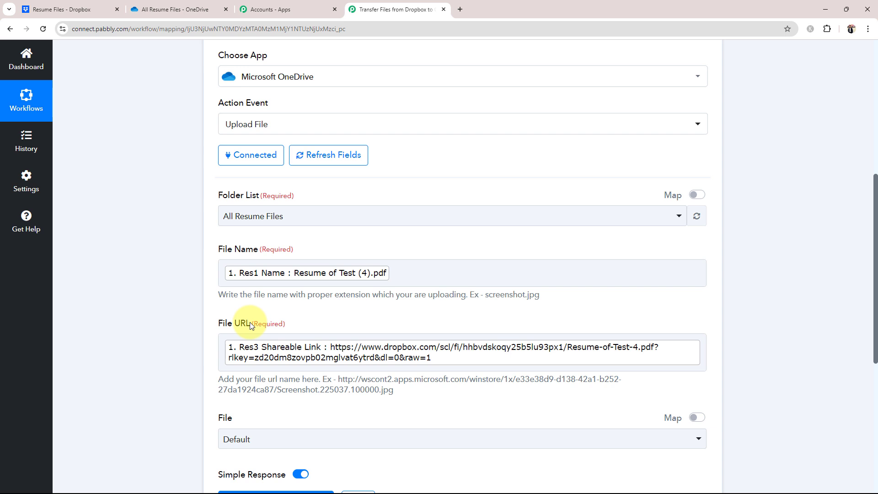
{"action": "left_click", "coordinate": [174, 9]}
{"action": "left_click", "coordinate": [393, 9]}
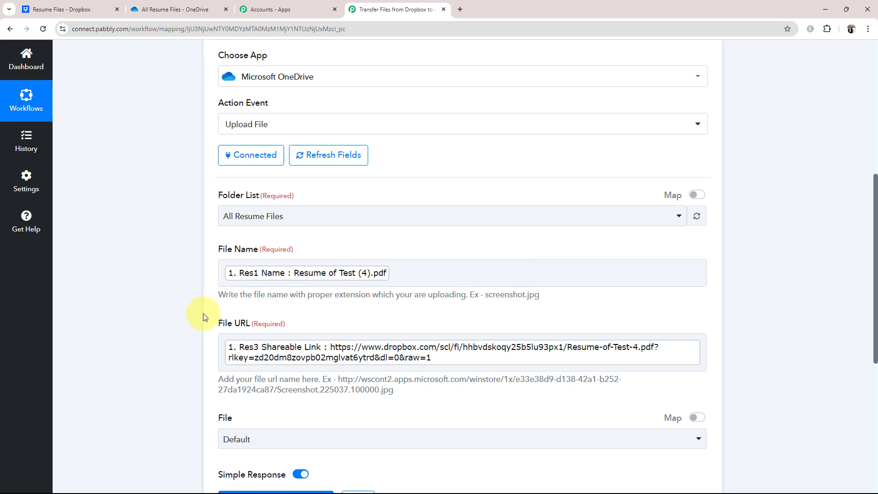
{"action": "left_click", "coordinate": [435, 279]}
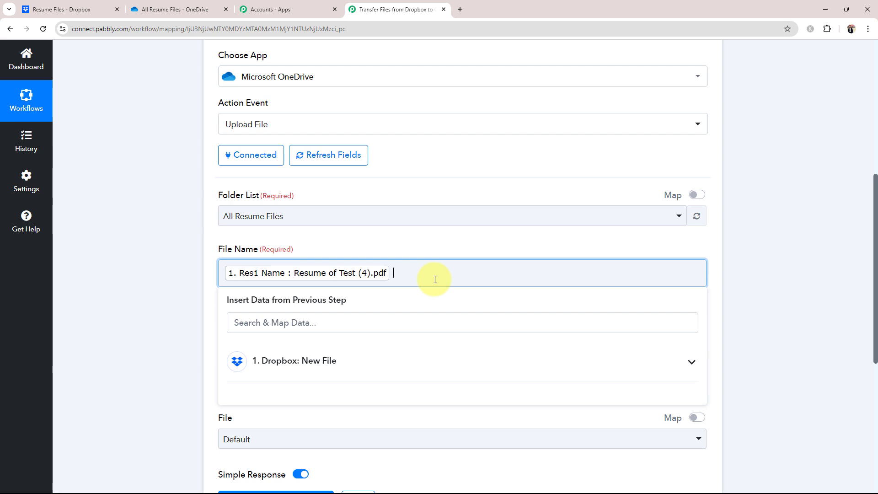
{"action": "type", "text": "Res"}
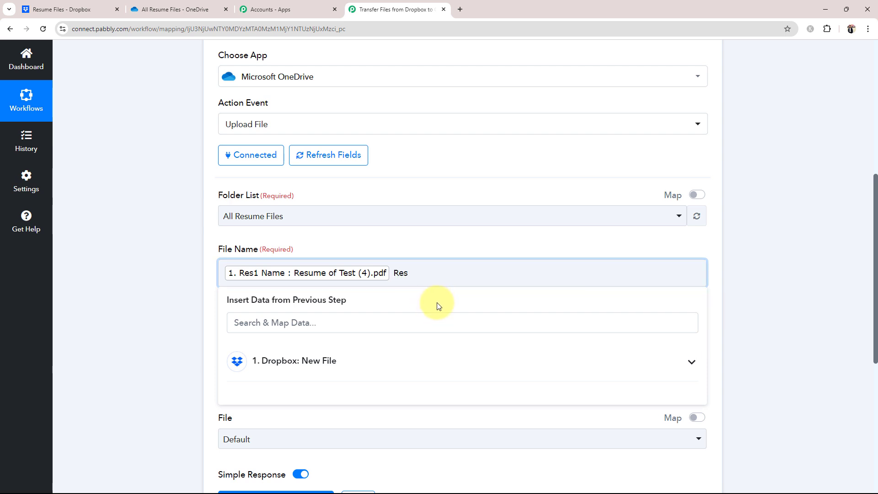
{"action": "type", "text": "ume"}
{"action": "key", "text": "BackSpace"}
{"action": "key", "text": "BackSpace"}
{"action": "key", "text": "BackSpace"}
{"action": "key", "text": "BackSpace"}
{"action": "key", "text": "BackSpace"}
{"action": "key", "text": "BackSpace"}
{"action": "left_click", "coordinate": [181, 343]}
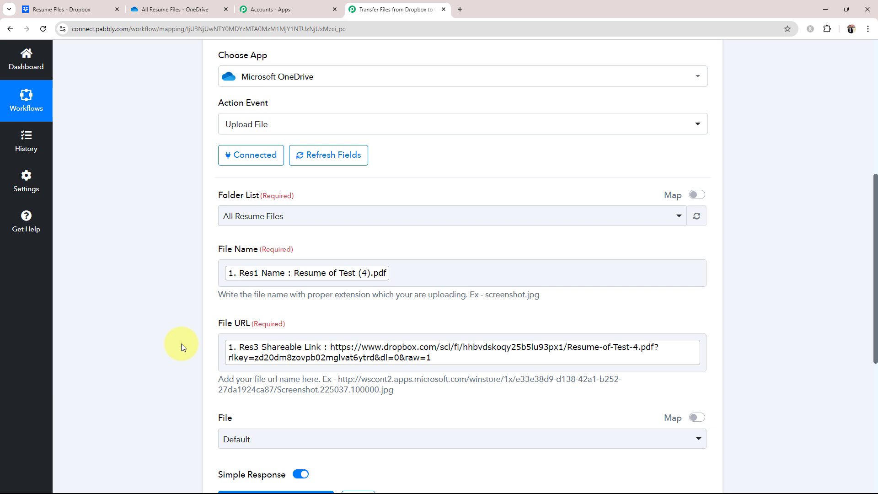
Save the OneDrive action with a test request and check the All Resume Files folder in OneDrive for the upload.
{"action": "scroll", "coordinate": [192, 350], "scroll_direction": "down", "scroll_amount": 4}
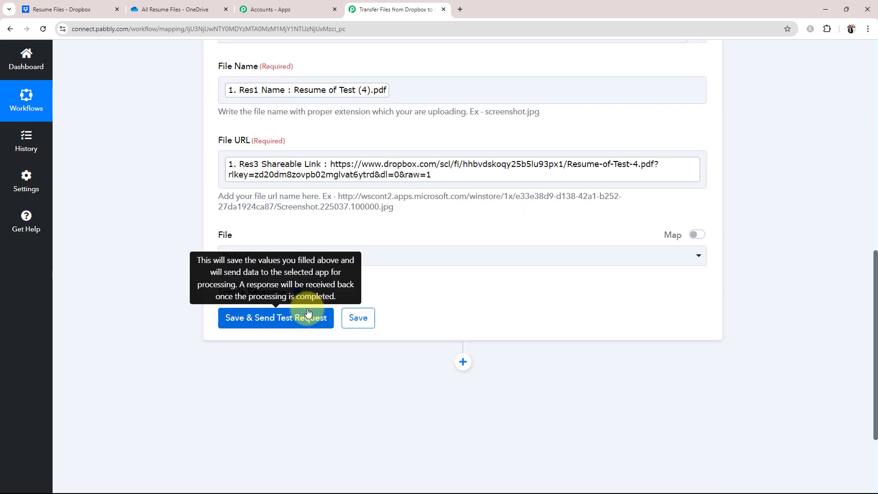
{"action": "left_click", "coordinate": [299, 317]}
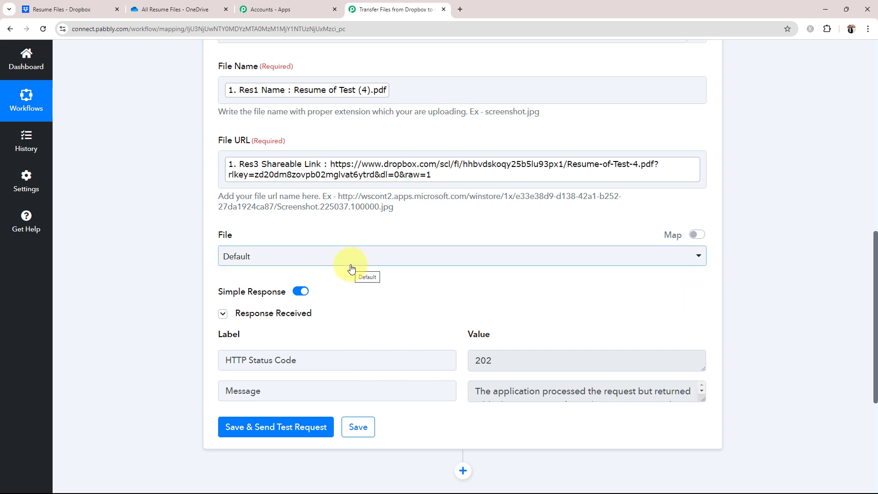
{"action": "left_click", "coordinate": [176, 9]}
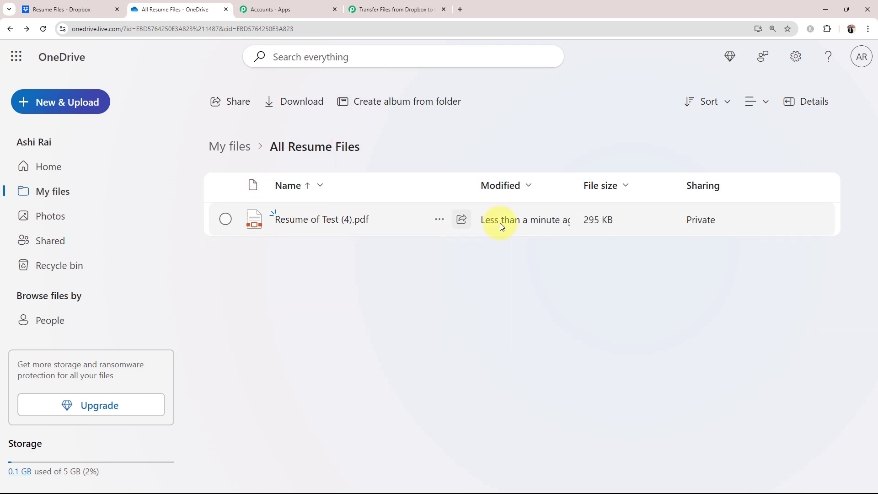
Open Resume of Test (4).pdf in OneDrive, look through its pages, and return to the All Resume Files folder.
{"action": "left_click", "coordinate": [301, 218]}
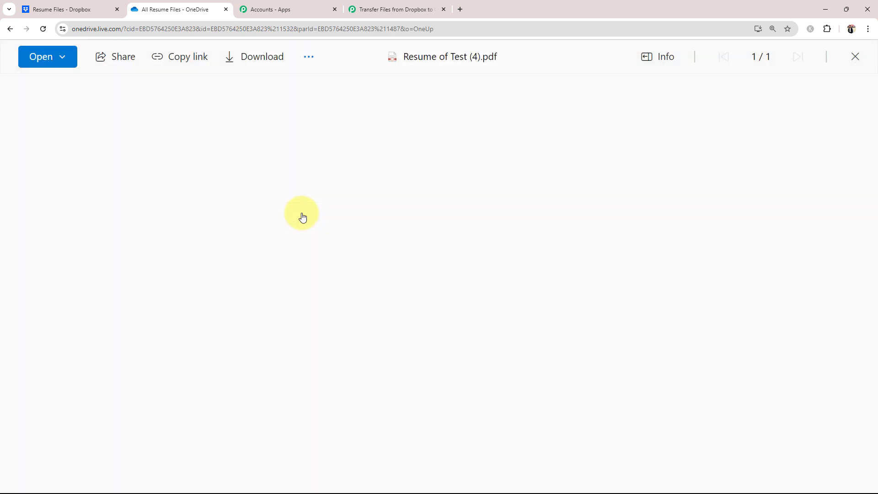
{"action": "scroll", "coordinate": [302, 217], "scroll_direction": "down", "scroll_amount": 15}
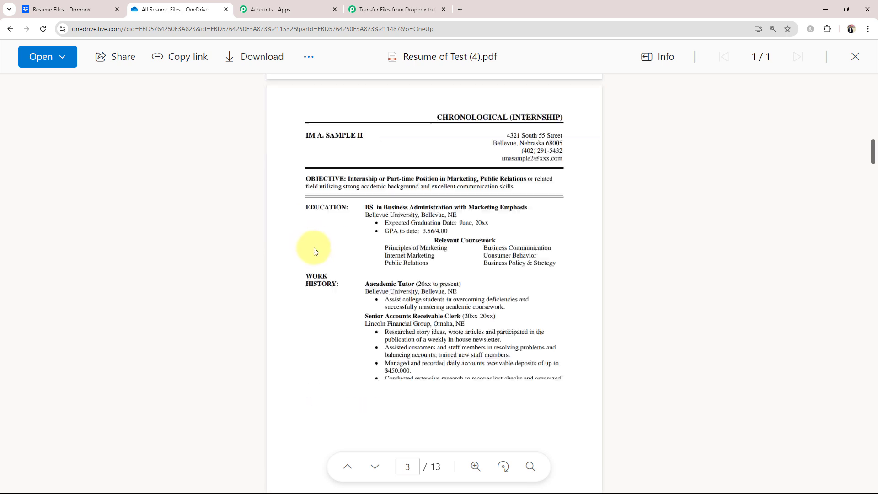
{"action": "scroll", "coordinate": [325, 252], "scroll_direction": "down", "scroll_amount": 5}
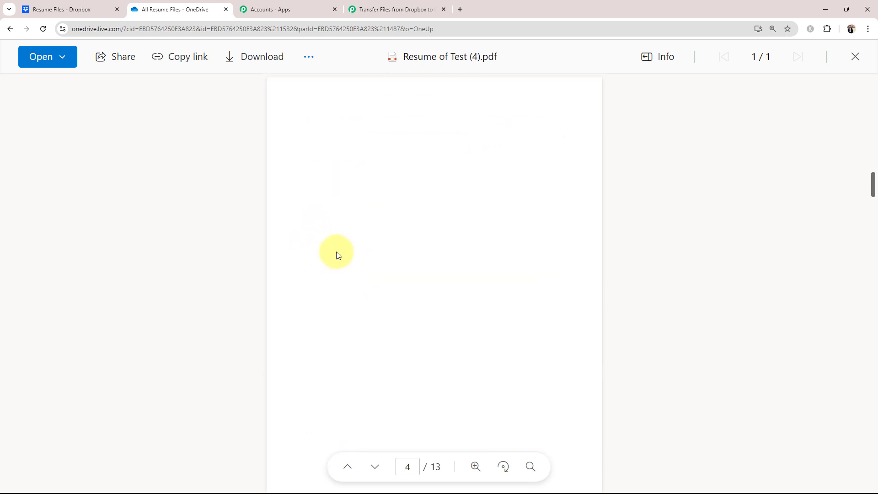
{"action": "left_click", "coordinate": [6, 32]}
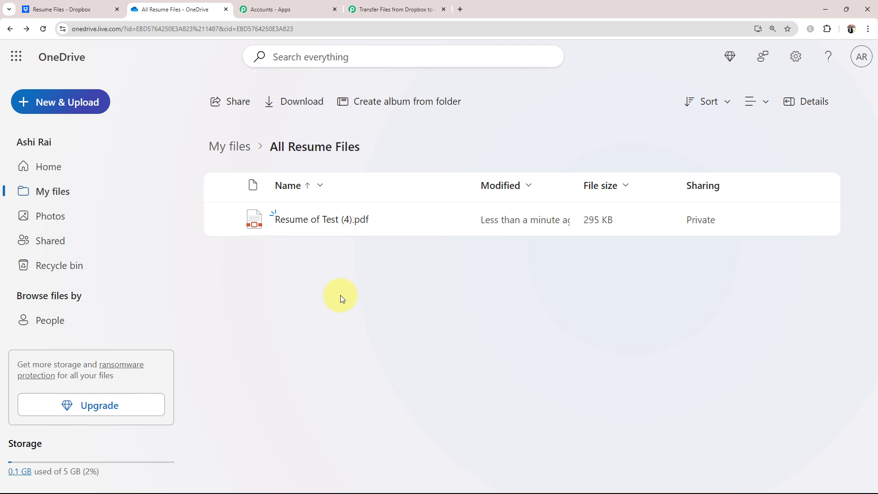
Return to the Pabbly Connect workflow and collapse the Microsoft OneDrive Upload File action.
{"action": "left_click", "coordinate": [362, 4]}
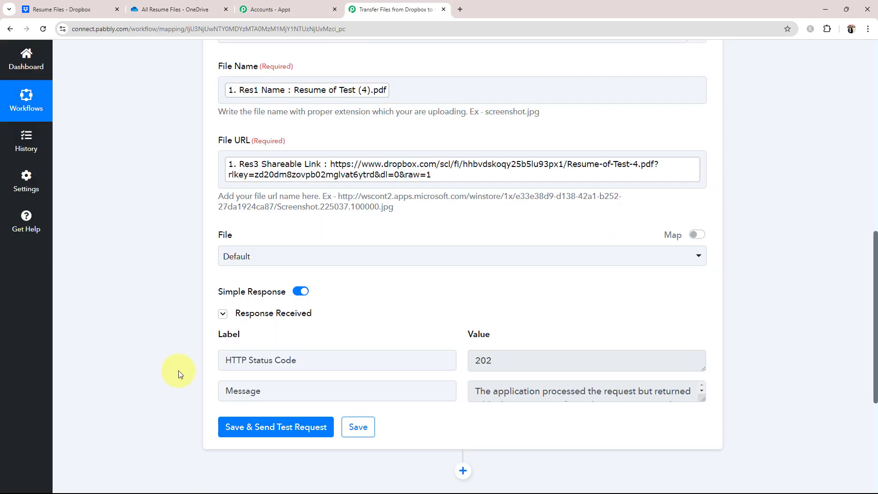
{"action": "scroll", "coordinate": [151, 361], "scroll_direction": "up", "scroll_amount": 10}
{"action": "left_click", "coordinate": [354, 356]}
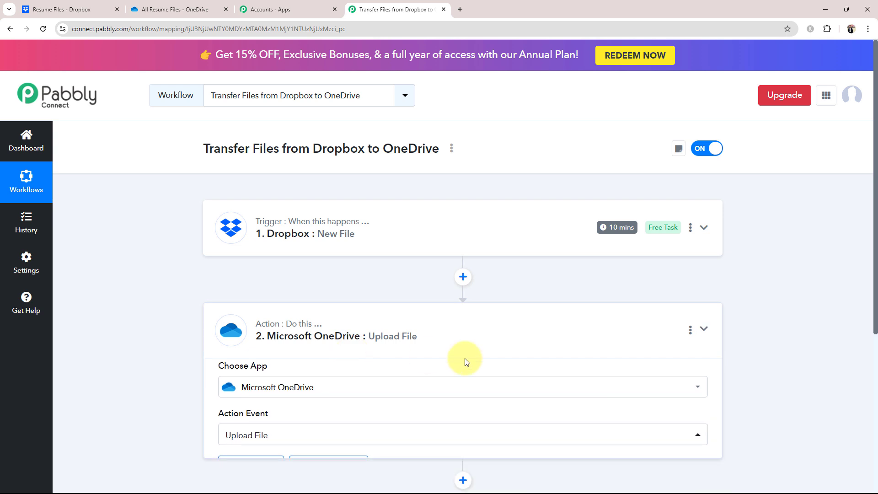
{"action": "mouse_move", "coordinate": [610, 236]}
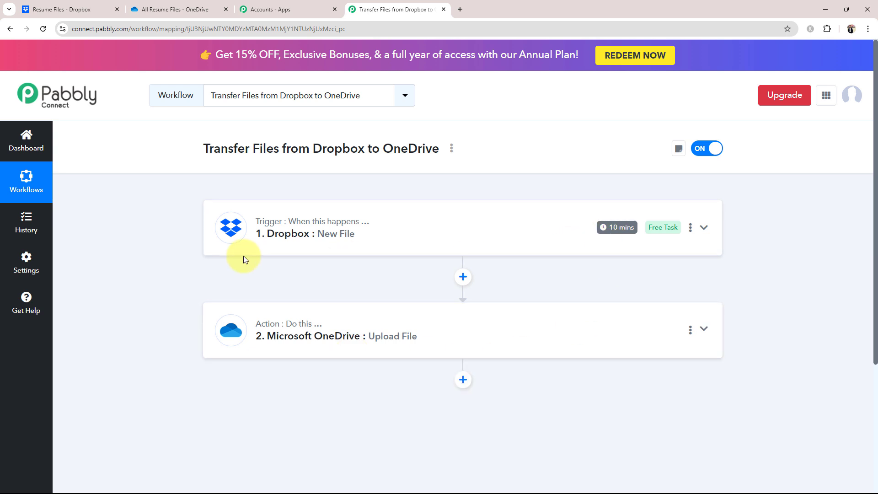